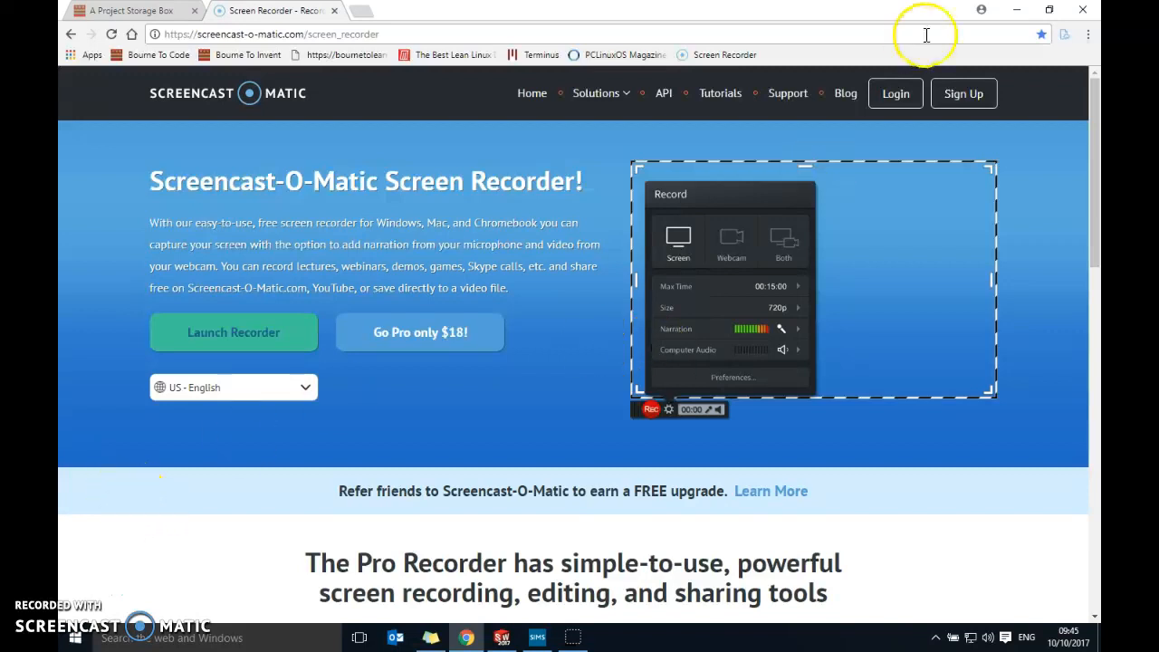
# Minimise the browser, launch 2D Design V2 and dismiss its licence splash screen
pyautogui.click(1016, 10)
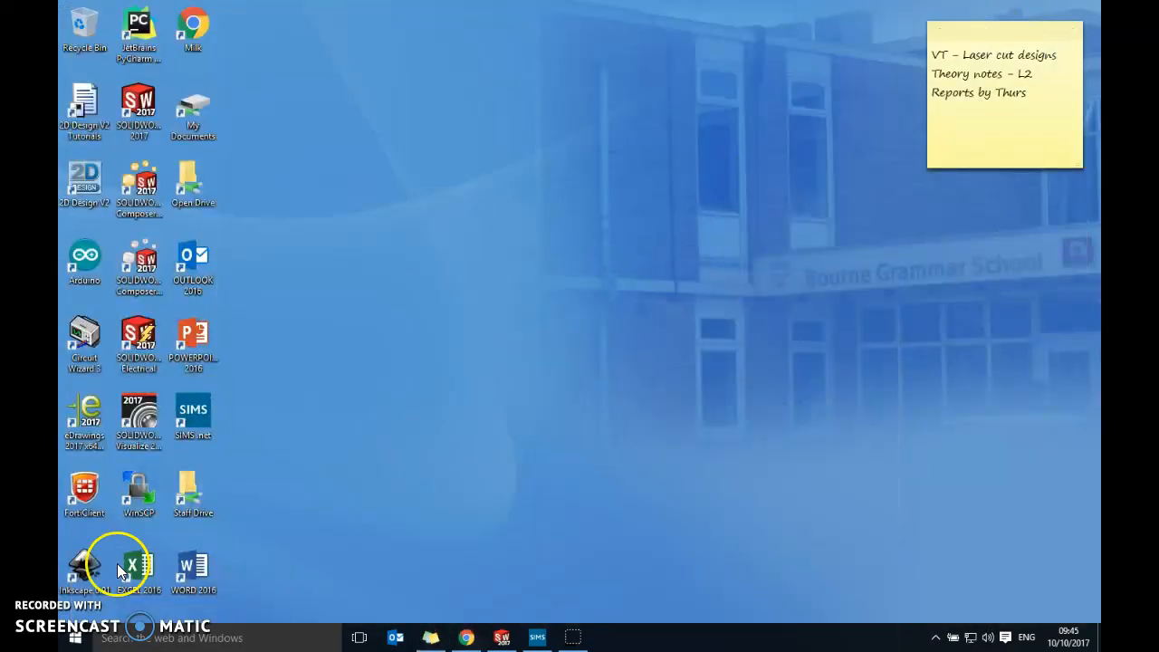
pyautogui.click(76, 638)
pyautogui.write('2d')
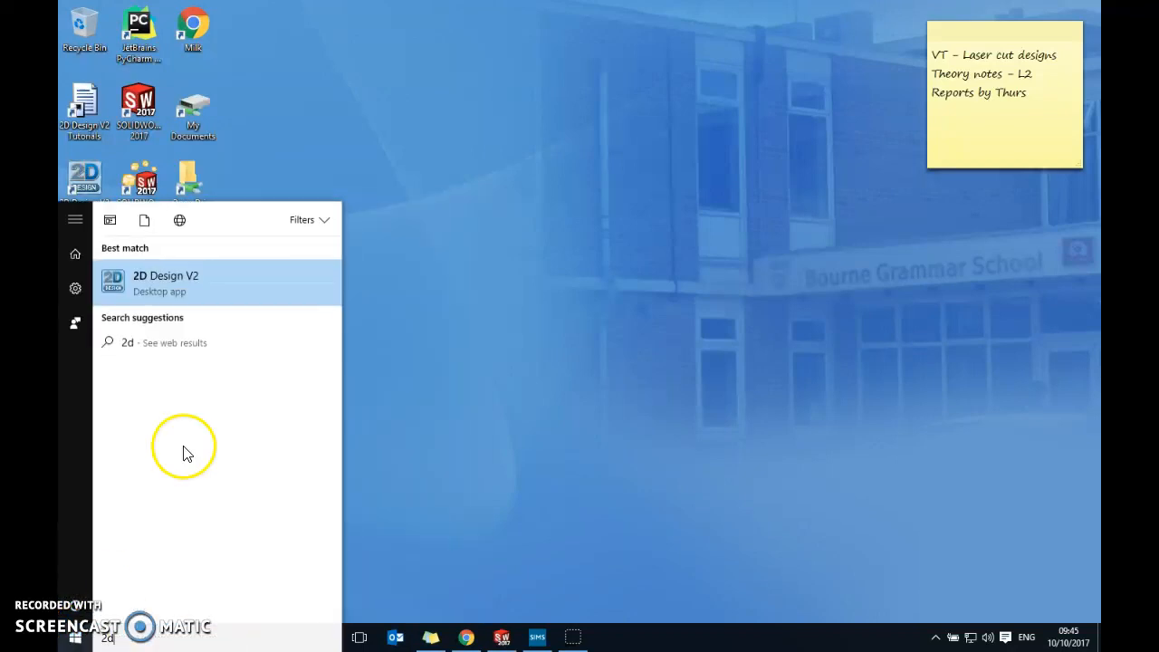
pyautogui.click(180, 288)
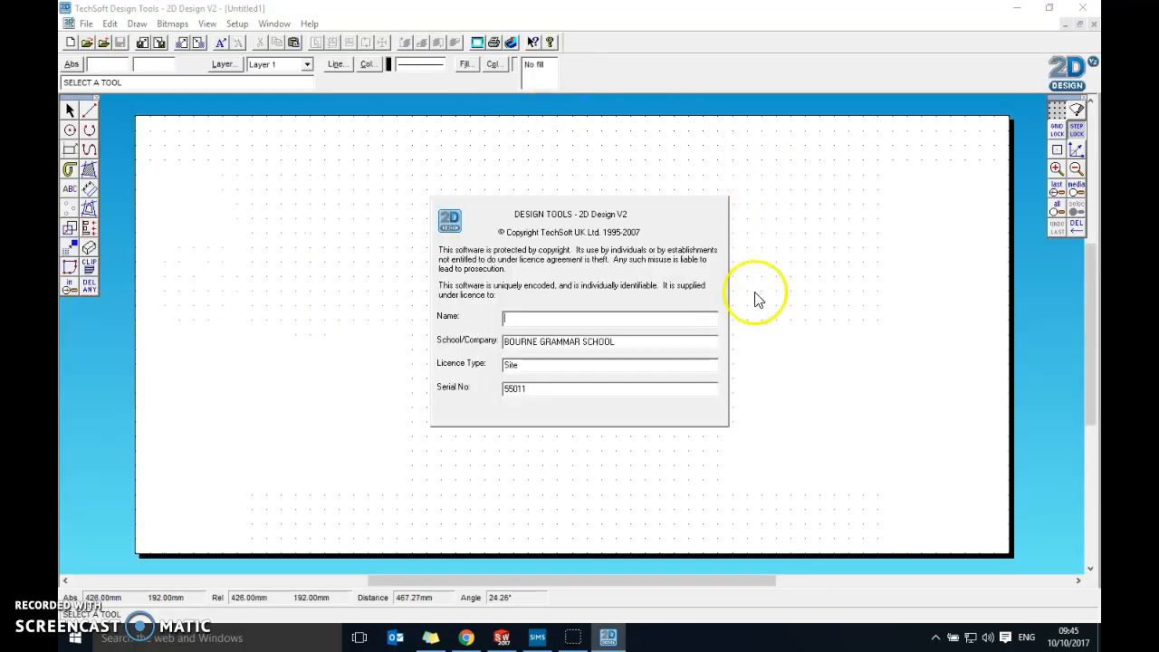
pyautogui.click(344, 262)
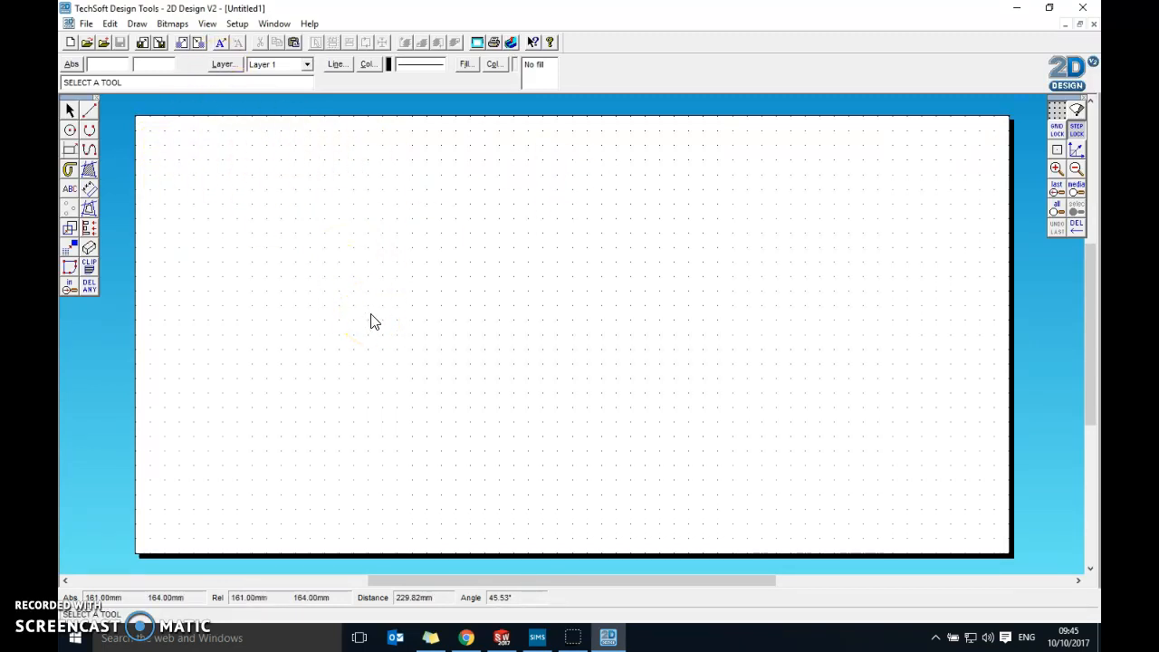
pyautogui.click(205, 172)
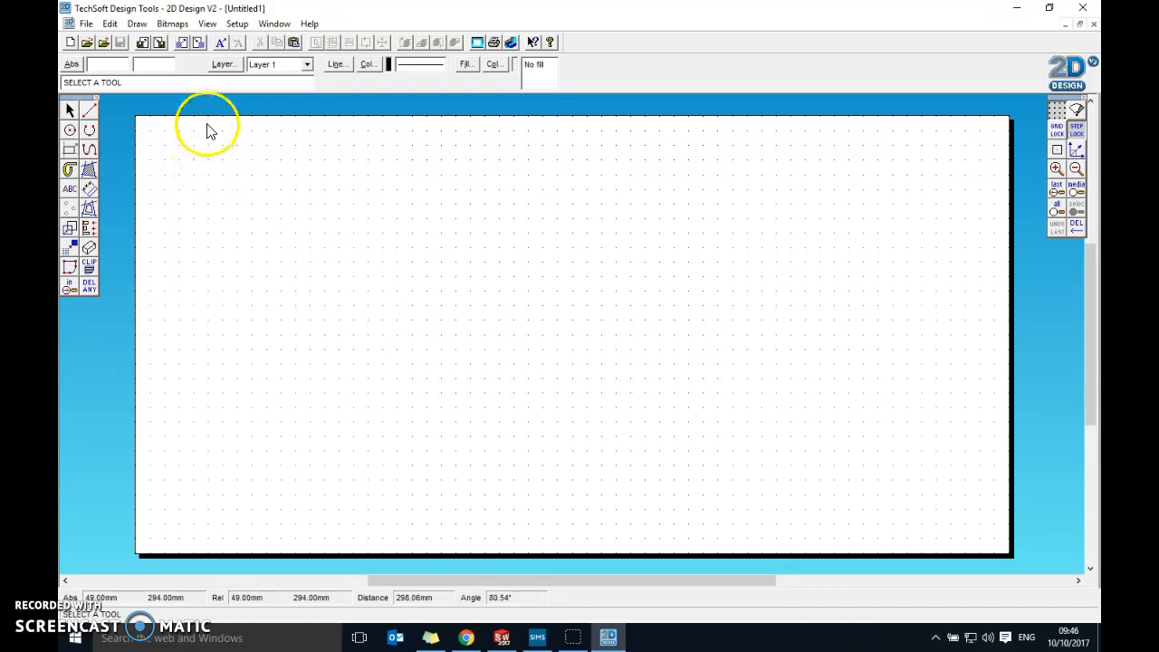
# Set the drawing layout to a user-defined size with material size and design guide both 130 mm by 80 mm
pyautogui.click(237, 27)
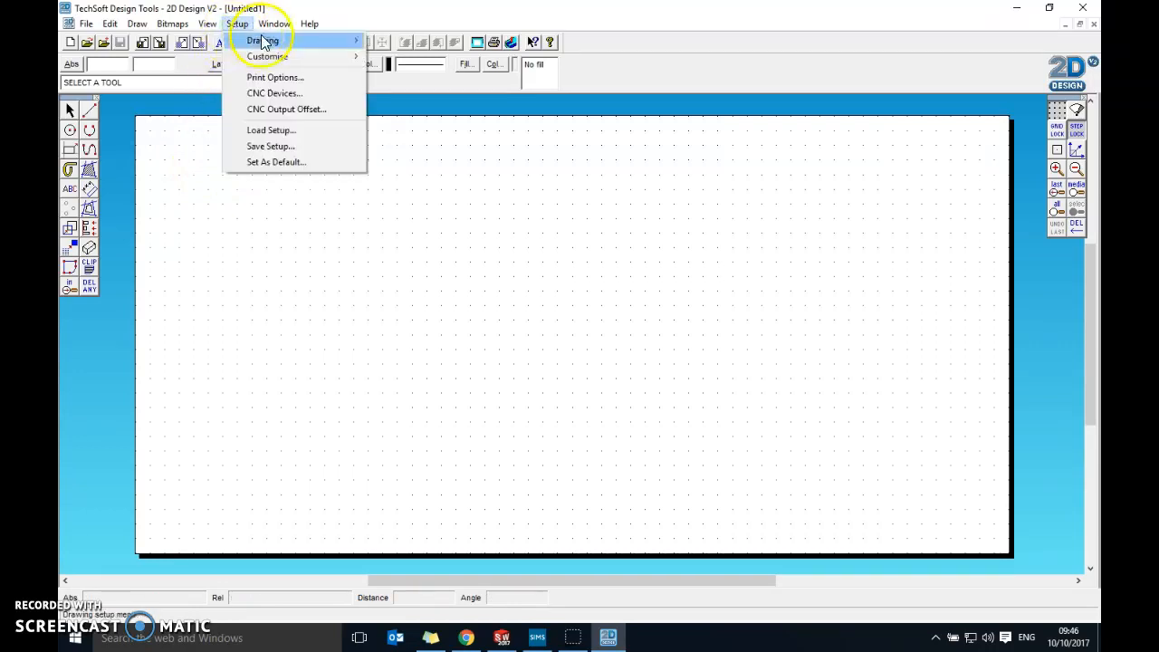
pyautogui.moveTo(270, 40)
pyautogui.click(398, 40)
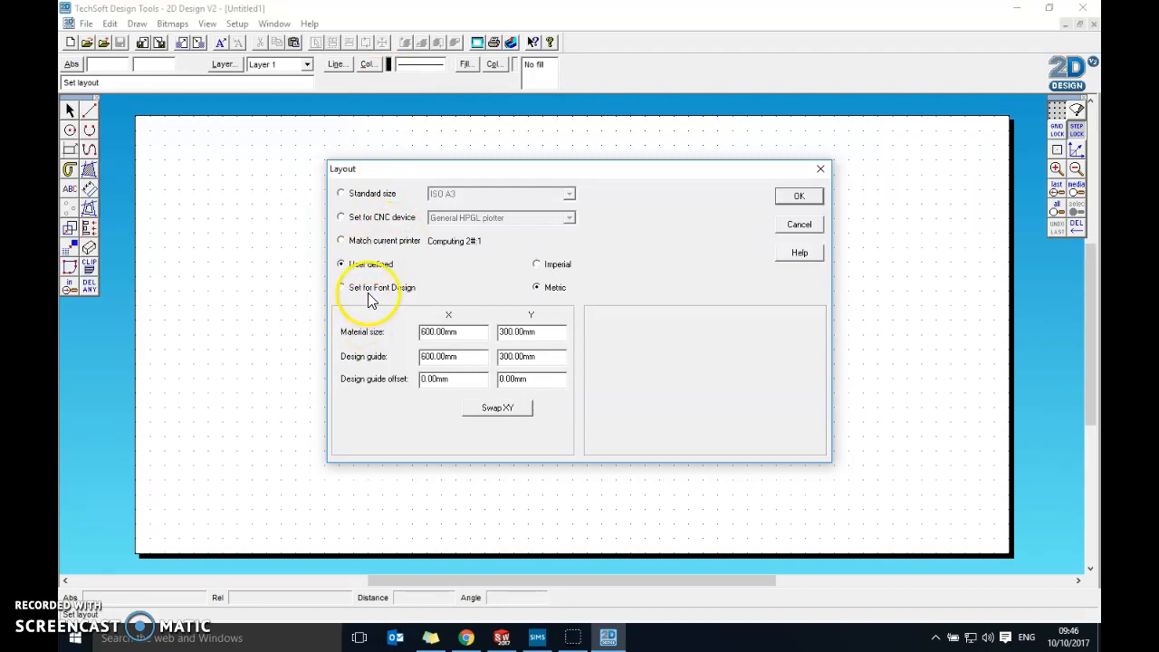
pyautogui.click(422, 331)
pyautogui.write('130')
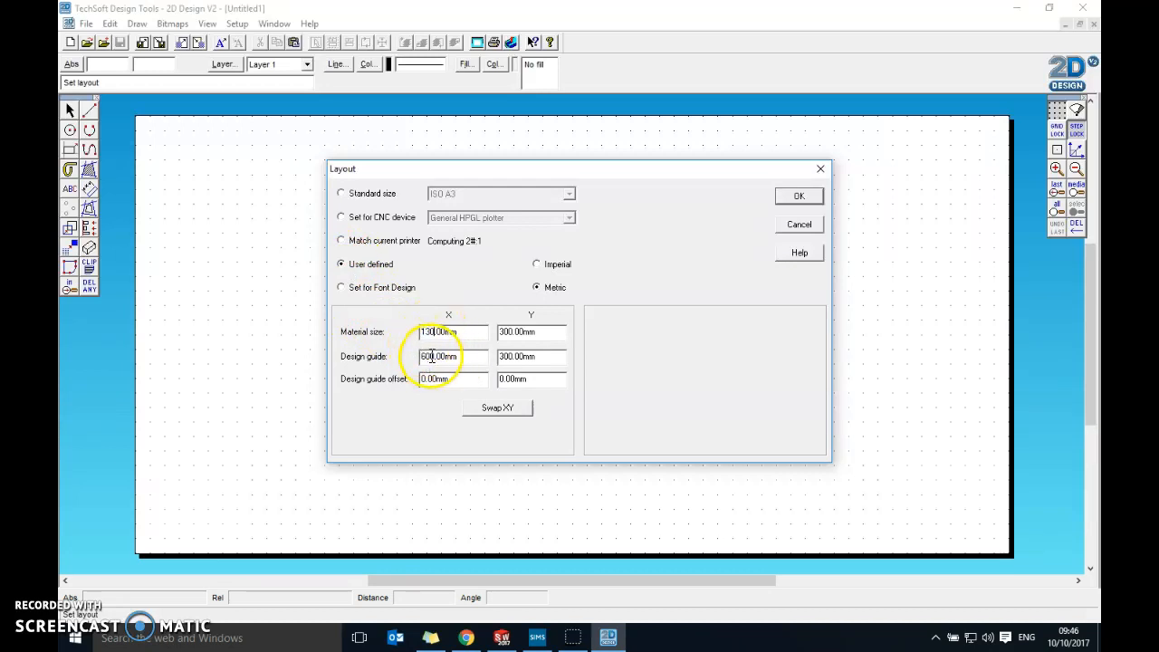
pyautogui.moveTo(434, 357); pyautogui.dragTo(421, 356)
pyautogui.write('13')
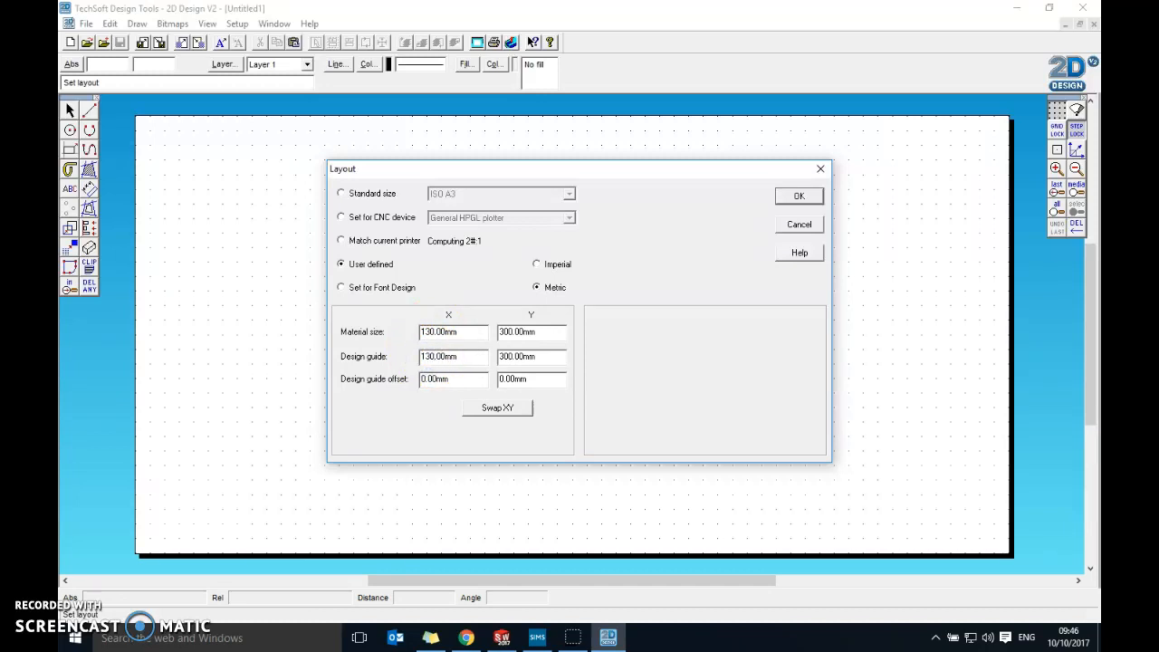
pyautogui.click(511, 333)
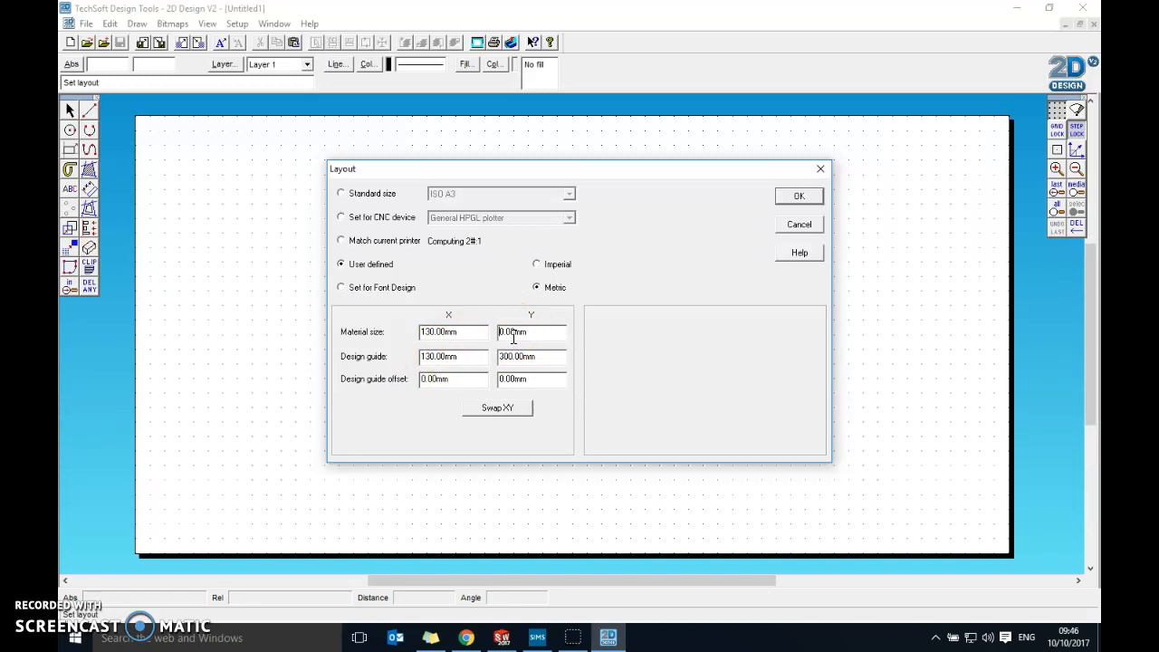
pyautogui.click(509, 356)
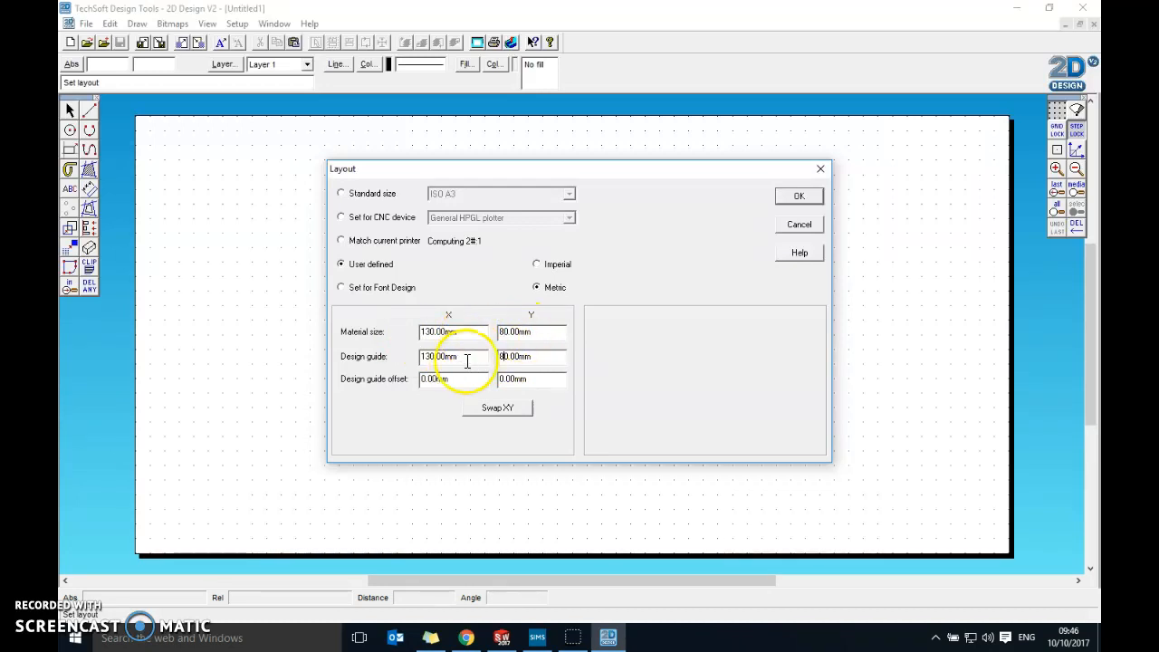
pyautogui.click(789, 197)
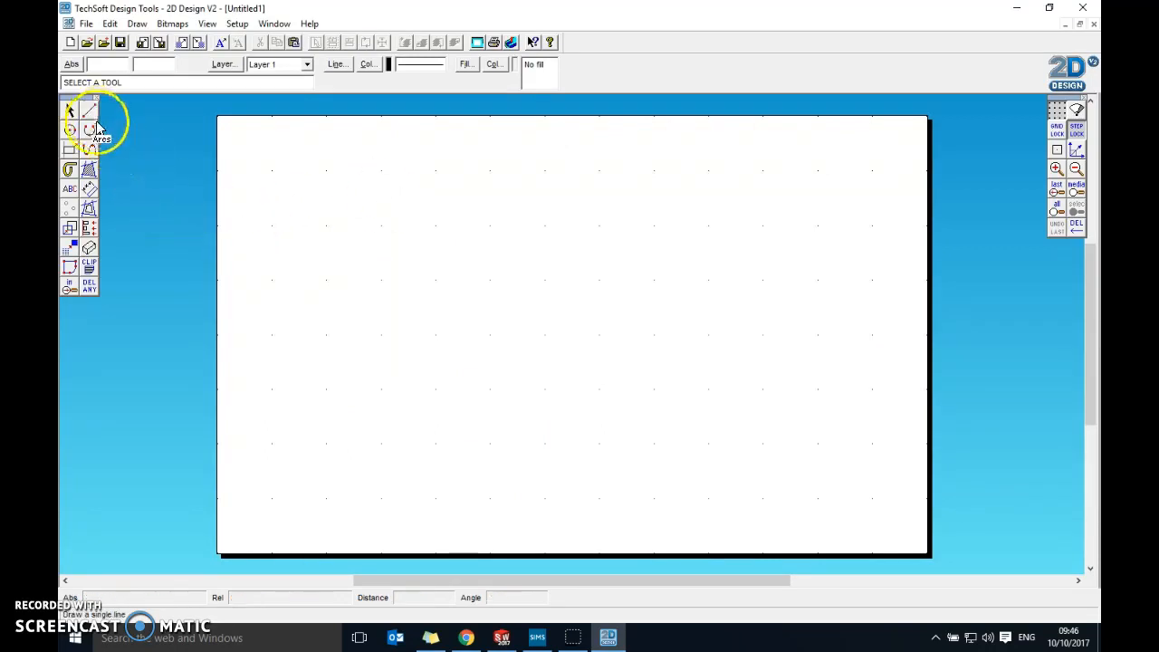
# Add a text object containing the person's title and surname, starting near the sheet's upper-left corner
pyautogui.click(70, 190)
pyautogui.click(303, 181)
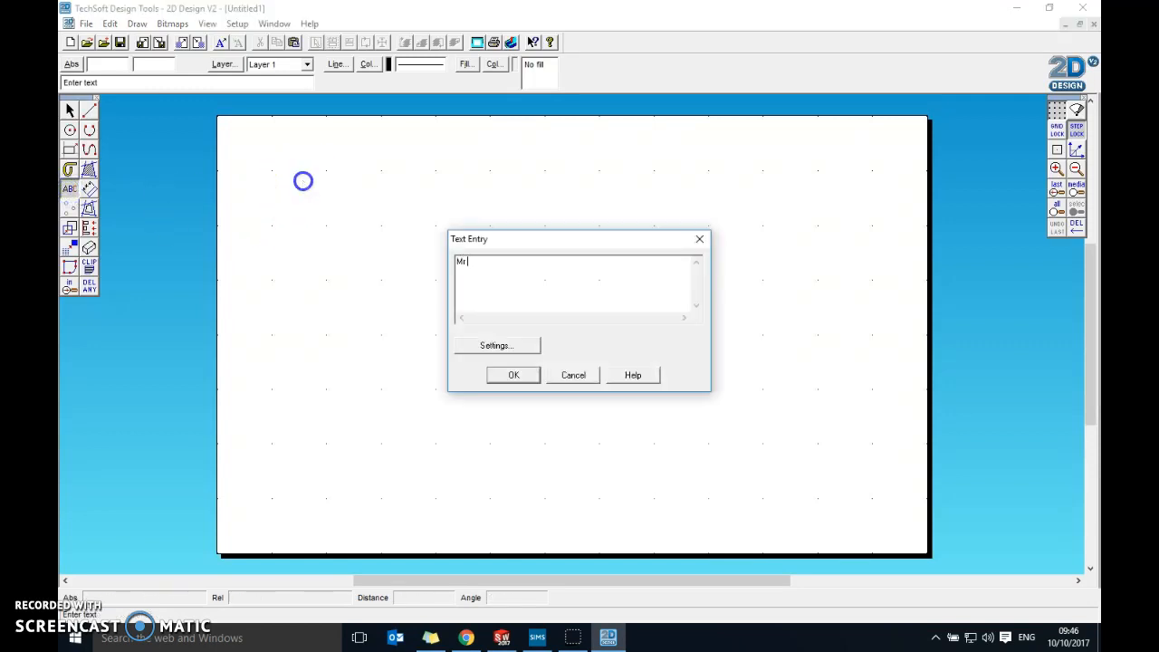
pyautogui.write('Mr Dougall')
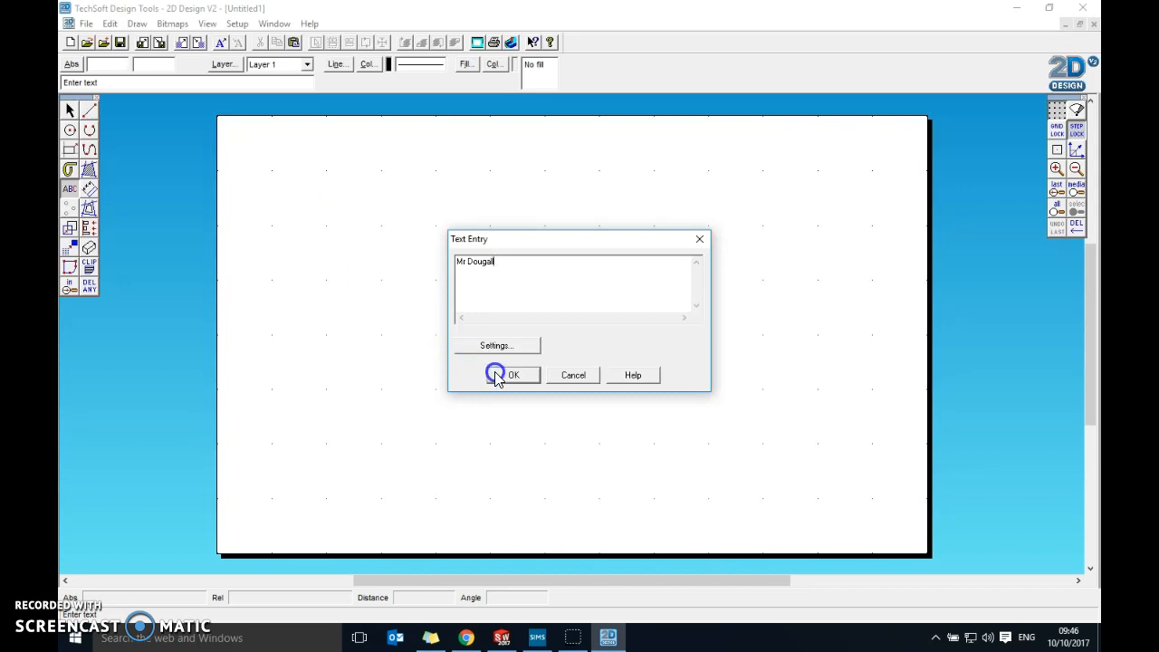
pyautogui.click(500, 373)
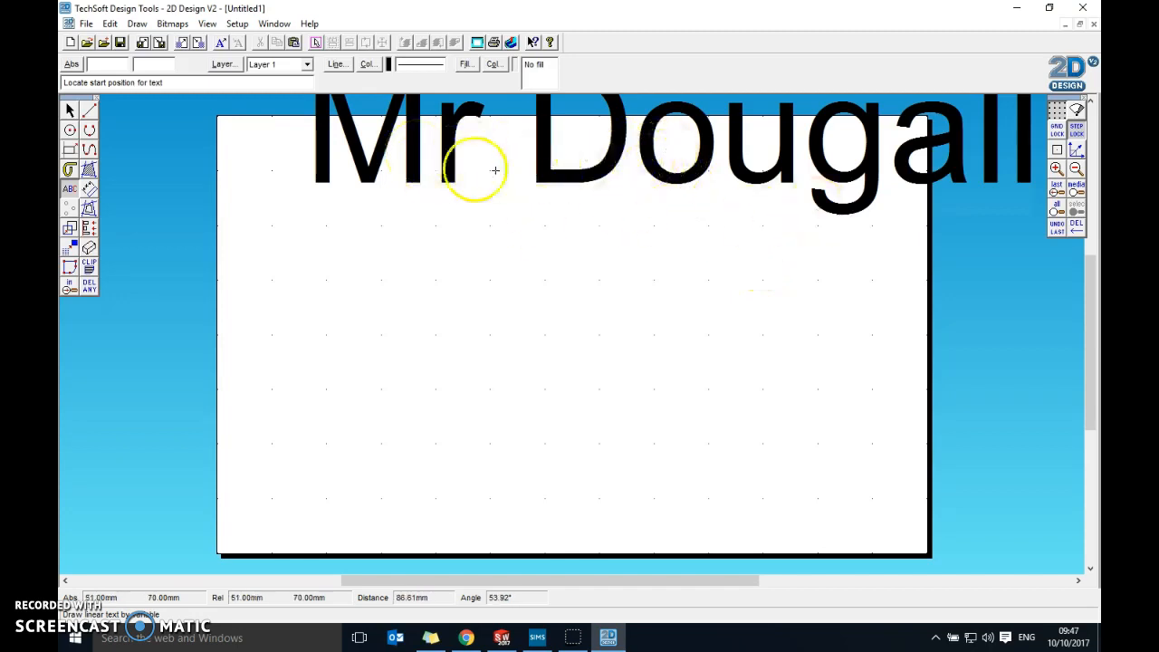
# Select the name text and move it down so it is centred across the sheet's width
pyautogui.click(69, 110)
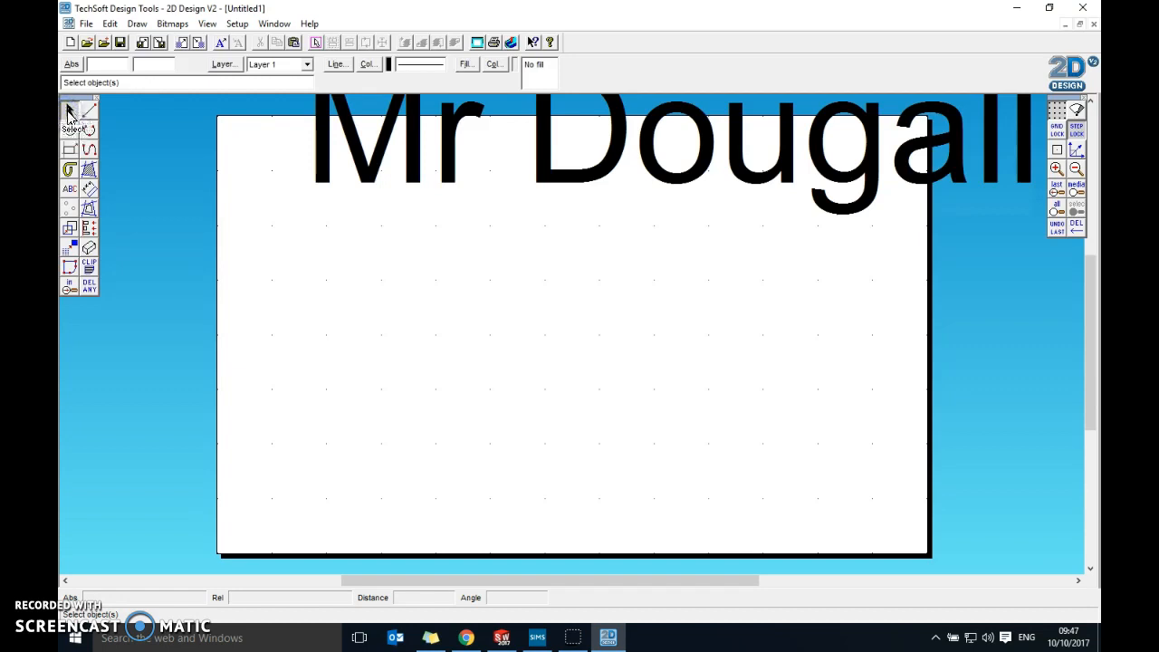
pyautogui.click(643, 136)
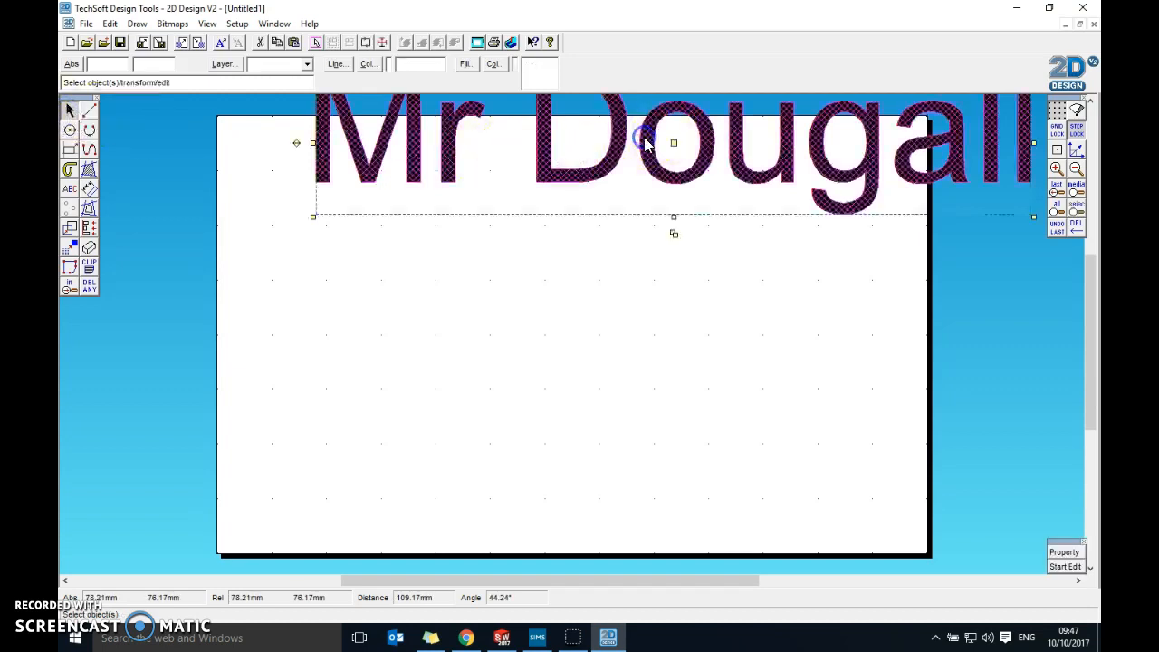
pyautogui.moveTo(672, 143); pyautogui.dragTo(576, 270)
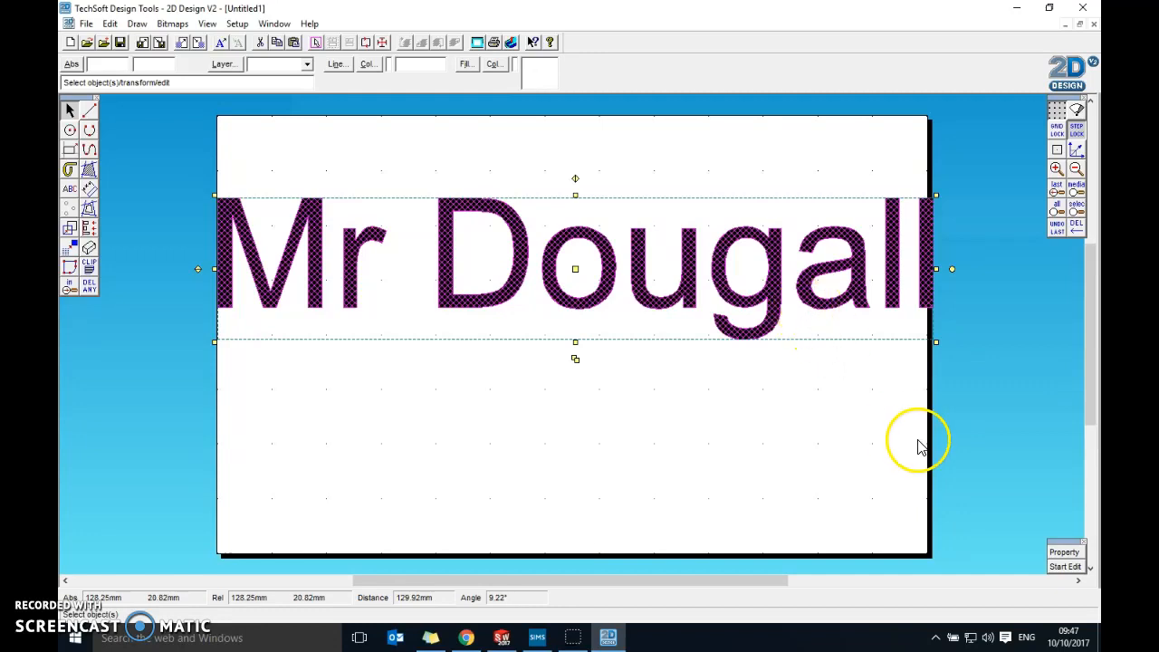
# Change the name text to Segoe Script with a height of 10 mm, and move it to the sheet's upper-left area
pyautogui.click(1063, 554)
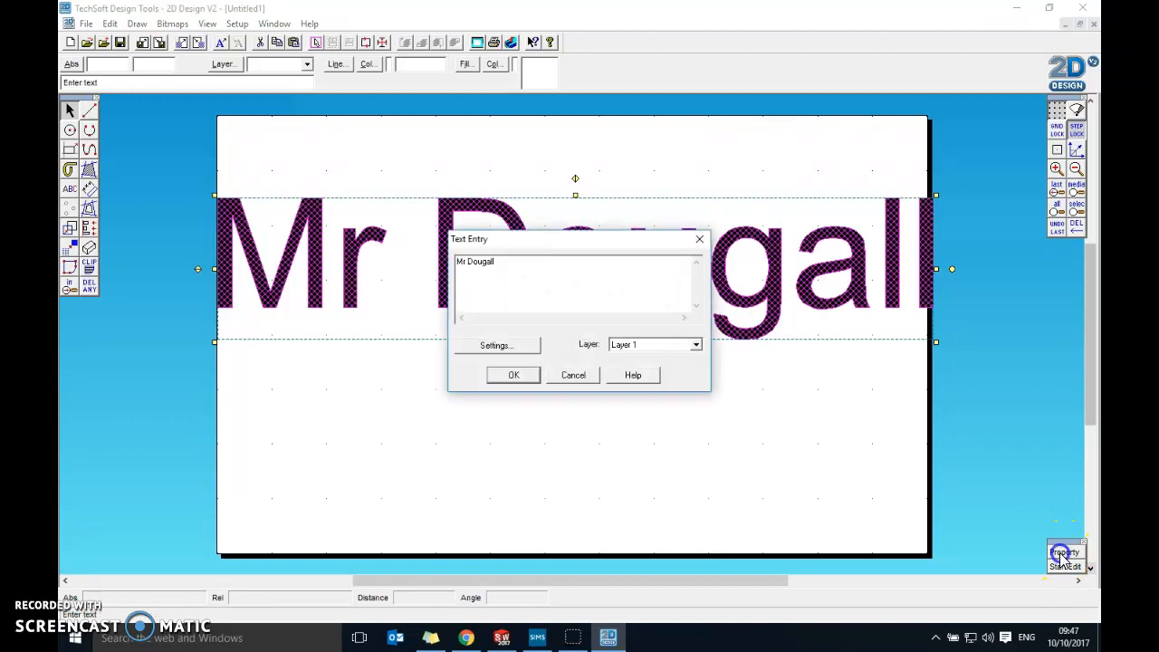
pyautogui.click(502, 344)
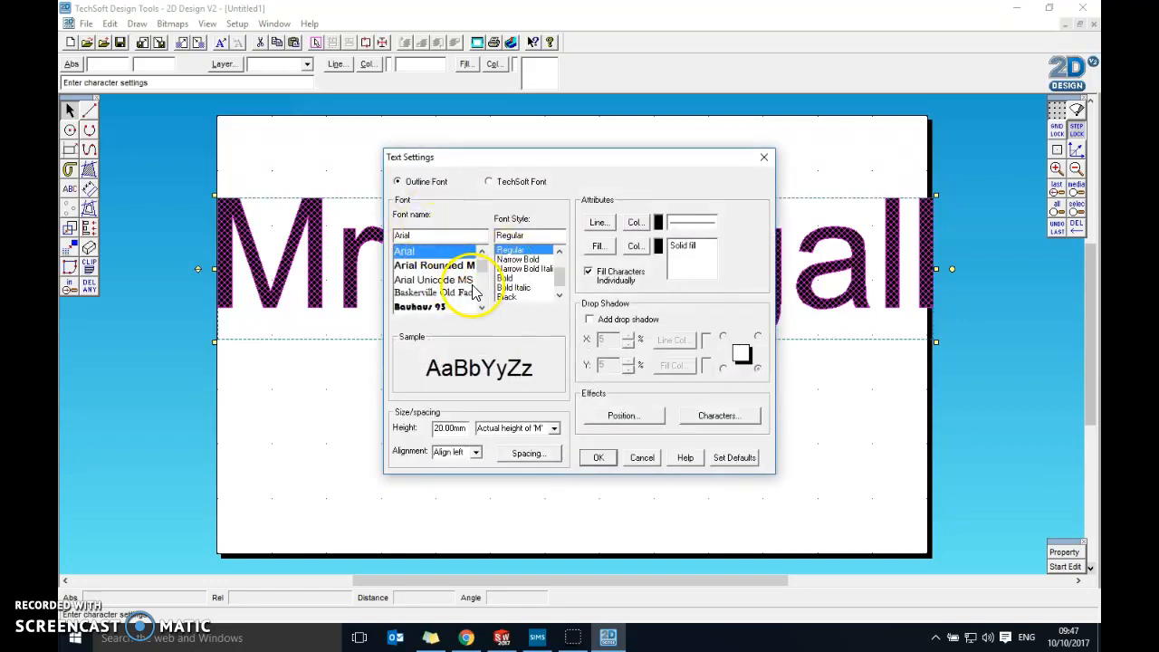
pyautogui.click(484, 281)
pyautogui.click(486, 286)
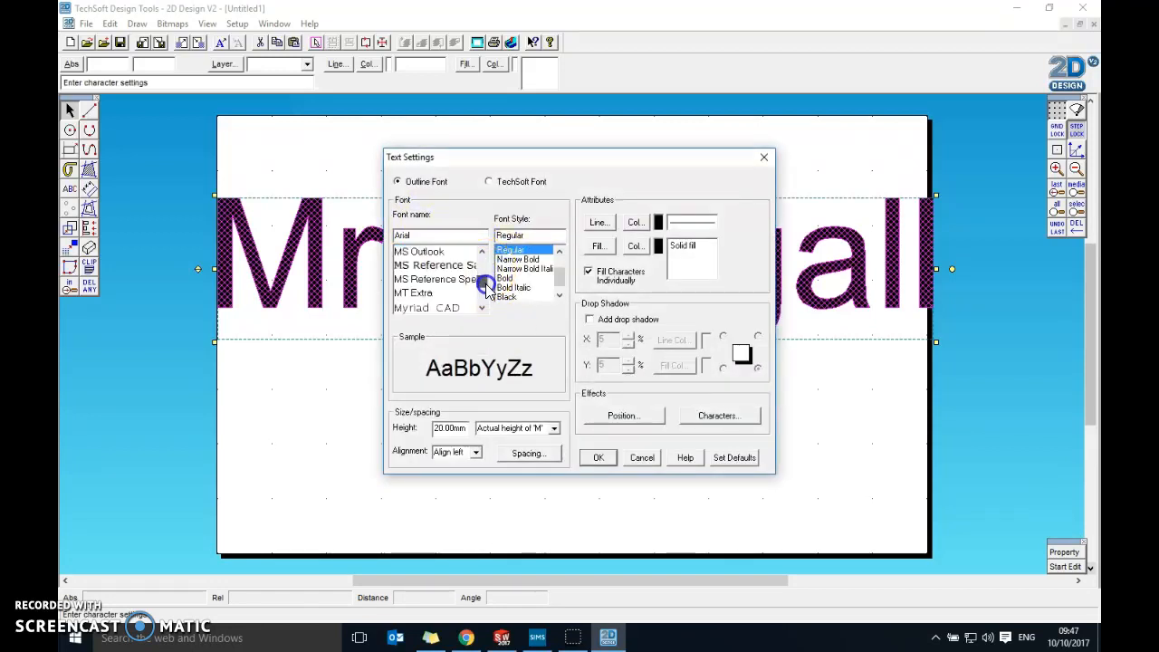
pyautogui.click(486, 287)
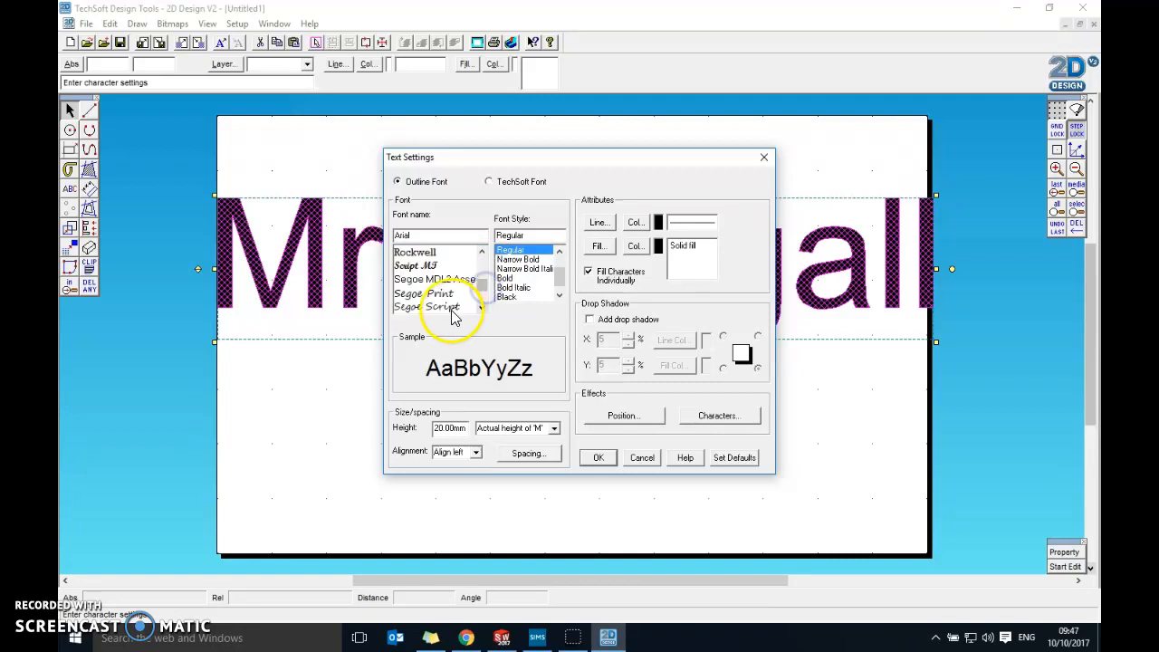
pyautogui.click(436, 306)
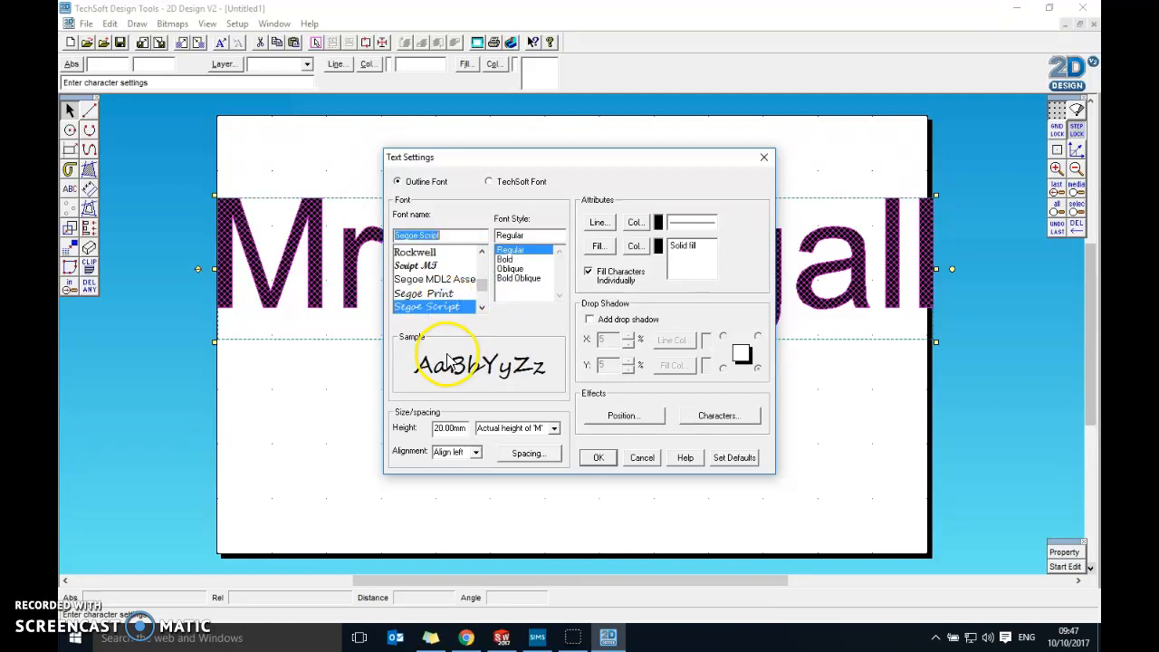
pyautogui.click(440, 428)
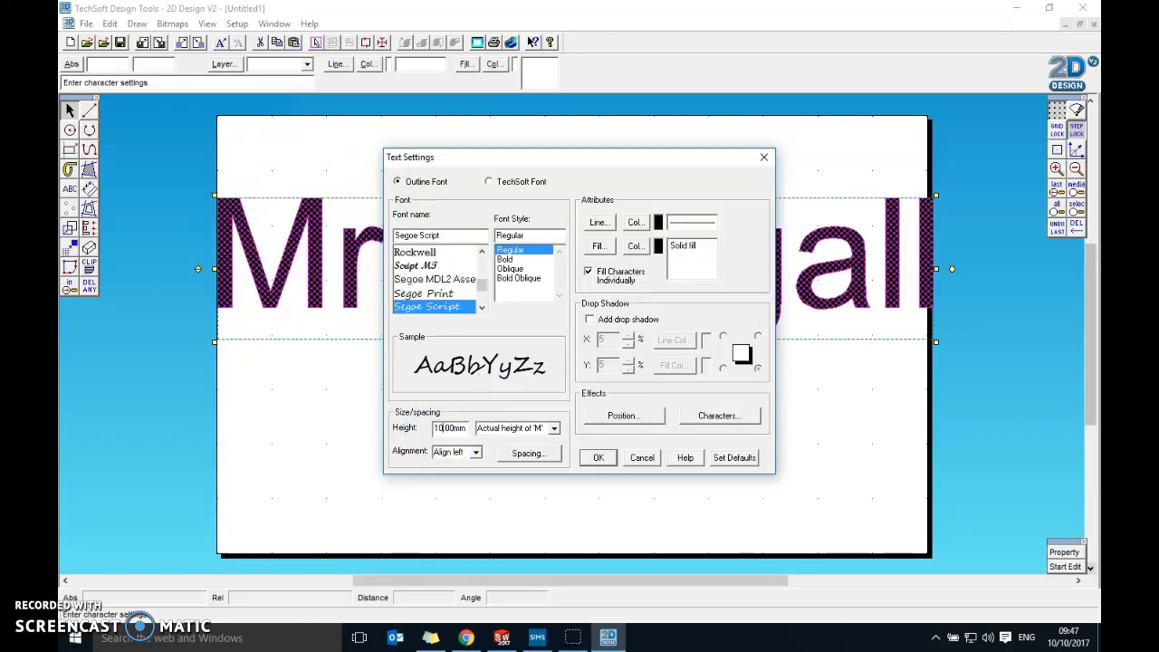
pyautogui.click(597, 458)
pyautogui.click(513, 376)
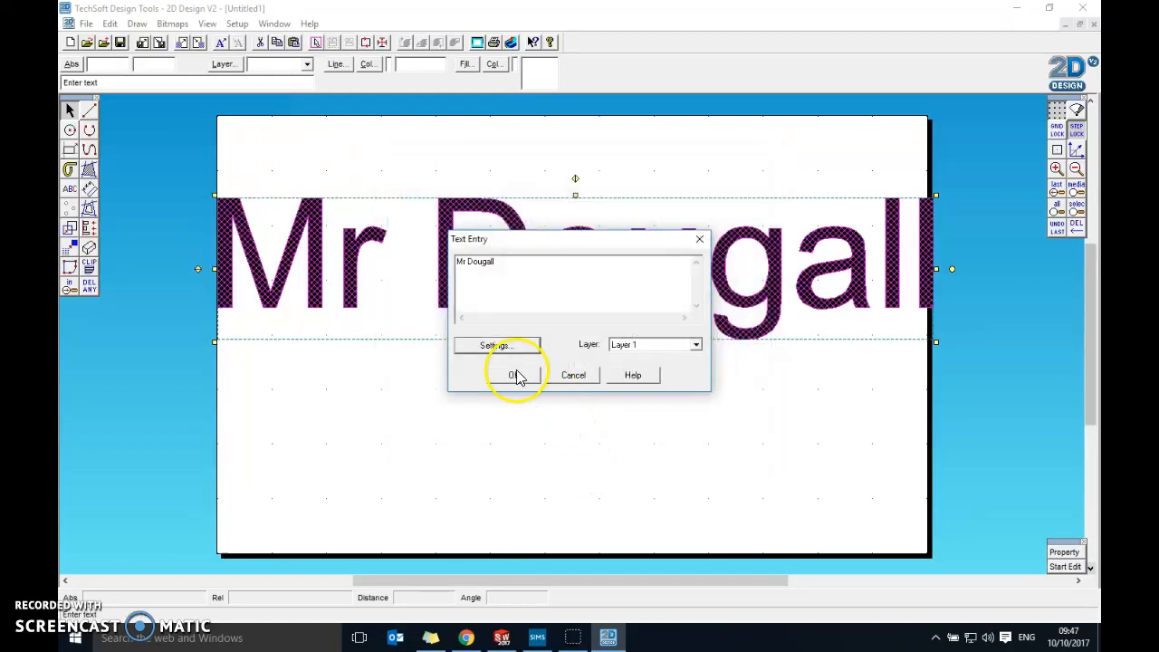
pyautogui.moveTo(413, 289); pyautogui.dragTo(445, 168)
pyautogui.click(496, 264)
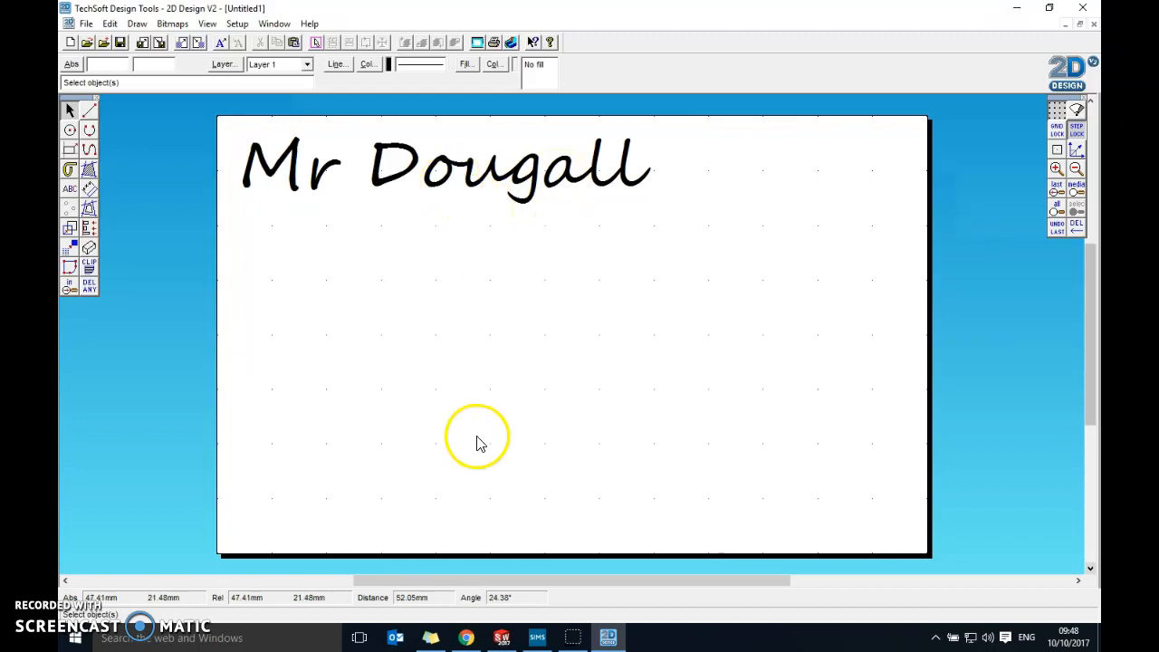
# Switch to Chrome and run a Google image search for "star wars" in a new tab
pyautogui.click(467, 637)
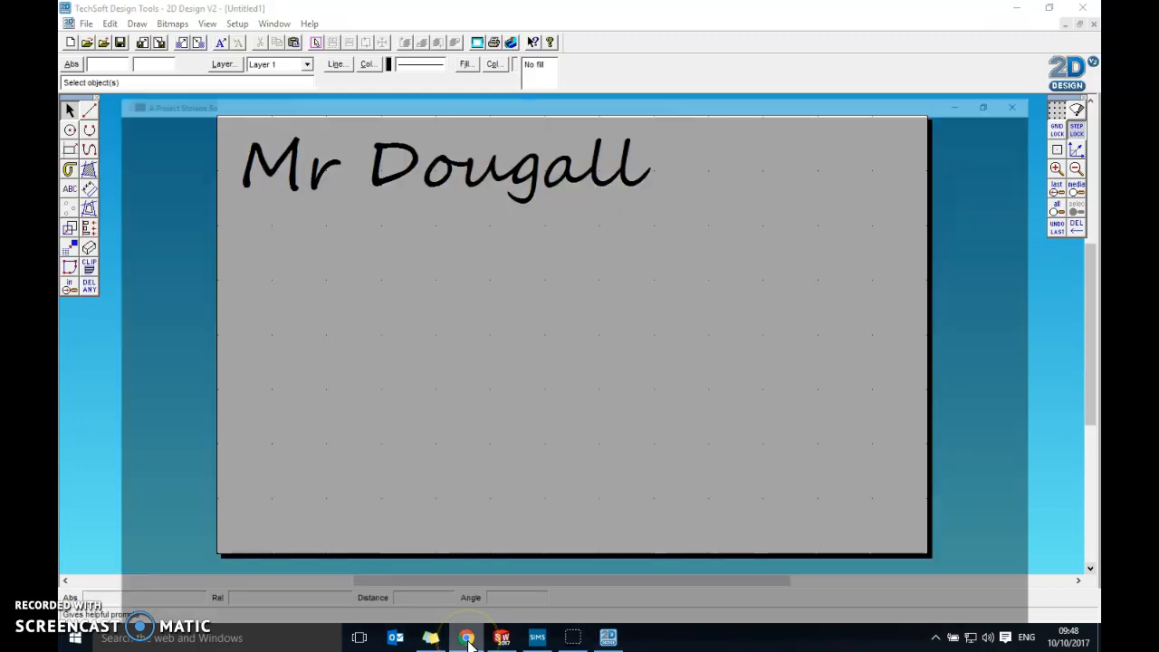
pyautogui.click(360, 11)
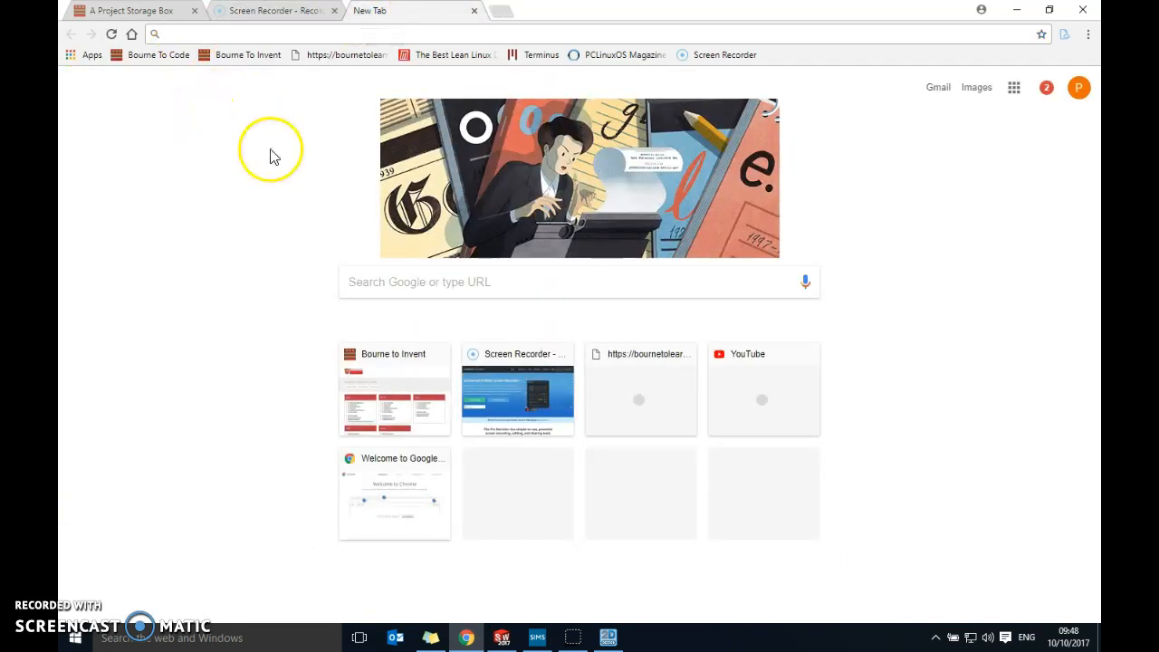
pyautogui.click(405, 290)
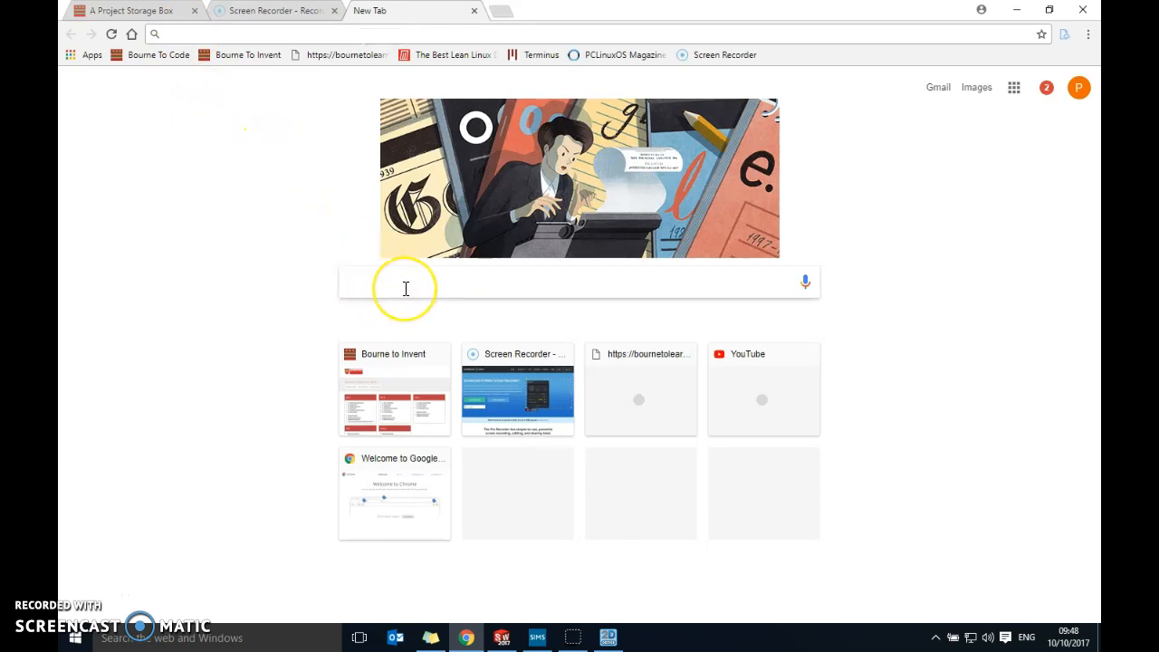
pyautogui.write('star wars')
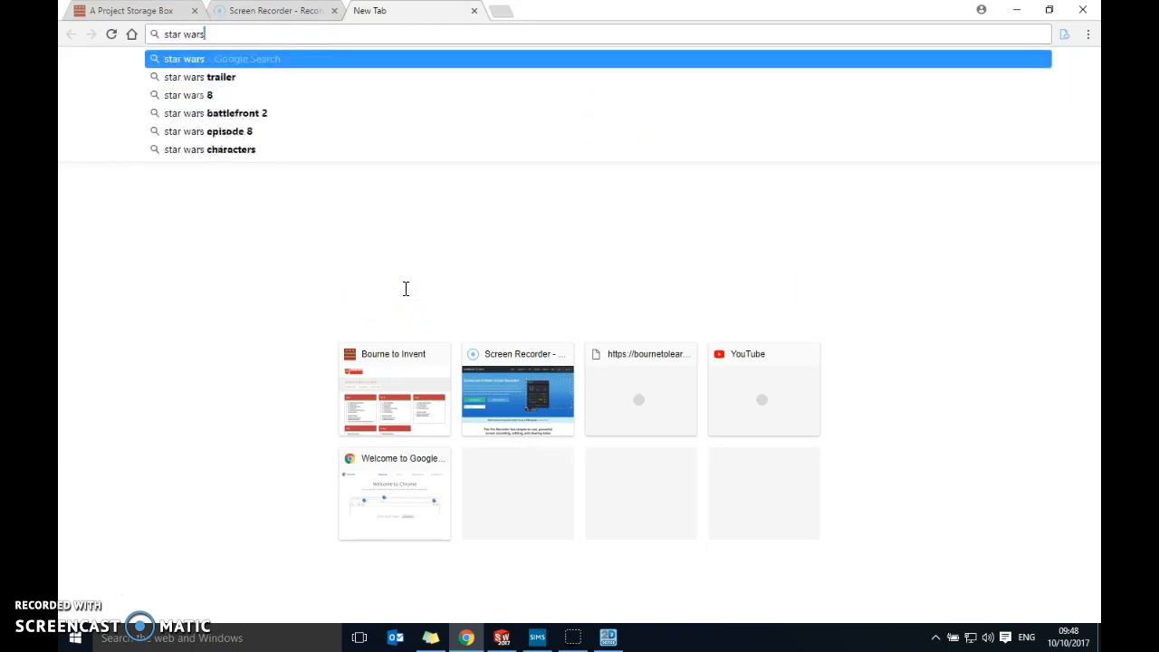
pyautogui.press('Return')
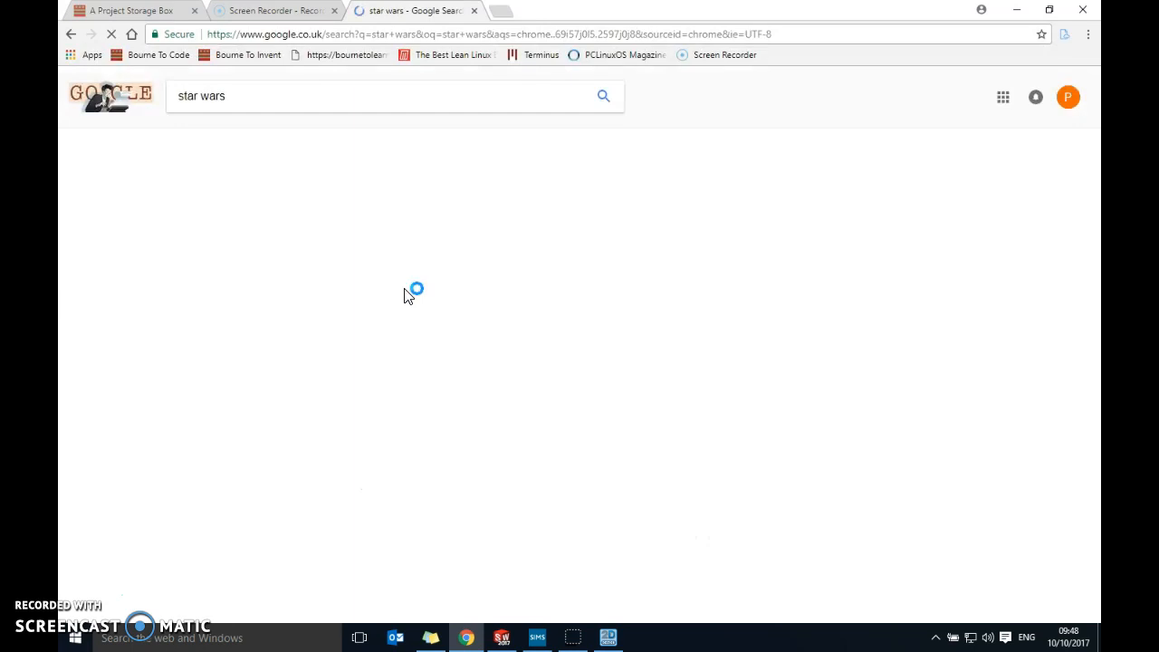
pyautogui.click(277, 148)
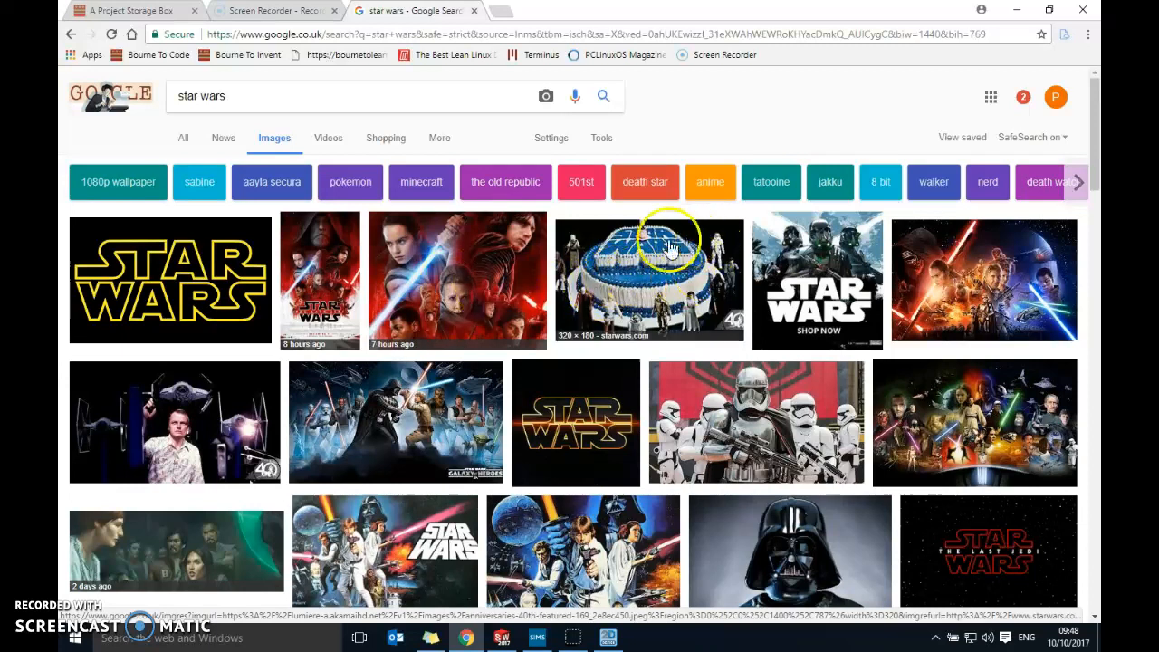
# Filter the Star Wars image results to clip art only
pyautogui.click(614, 296)
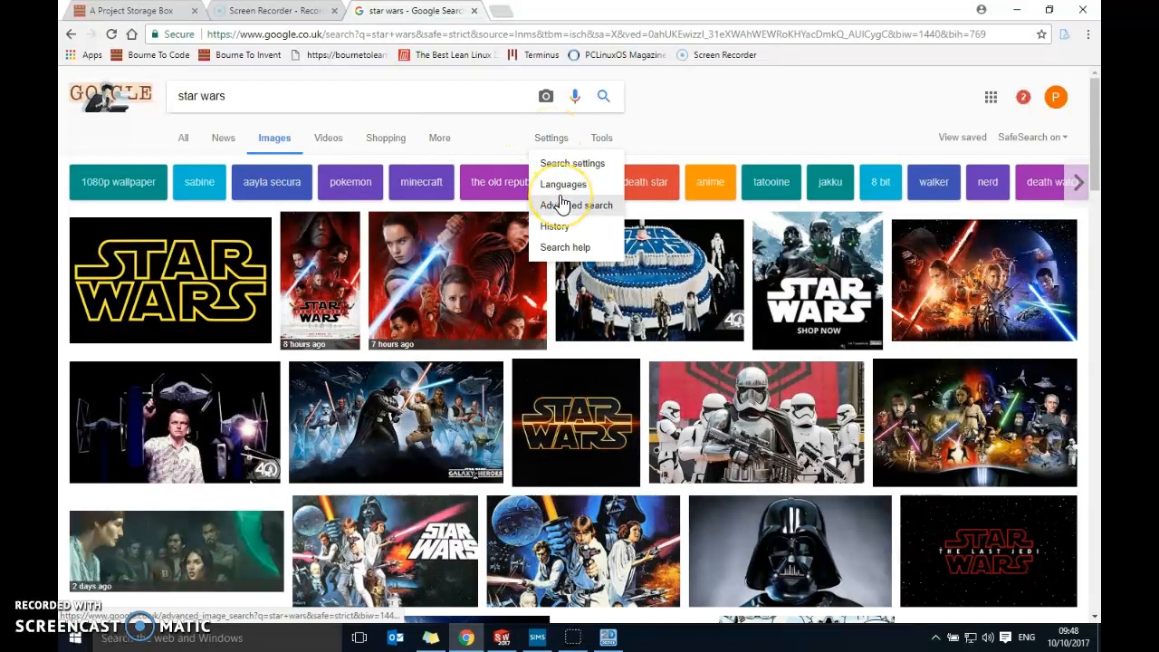
pyautogui.click(601, 139)
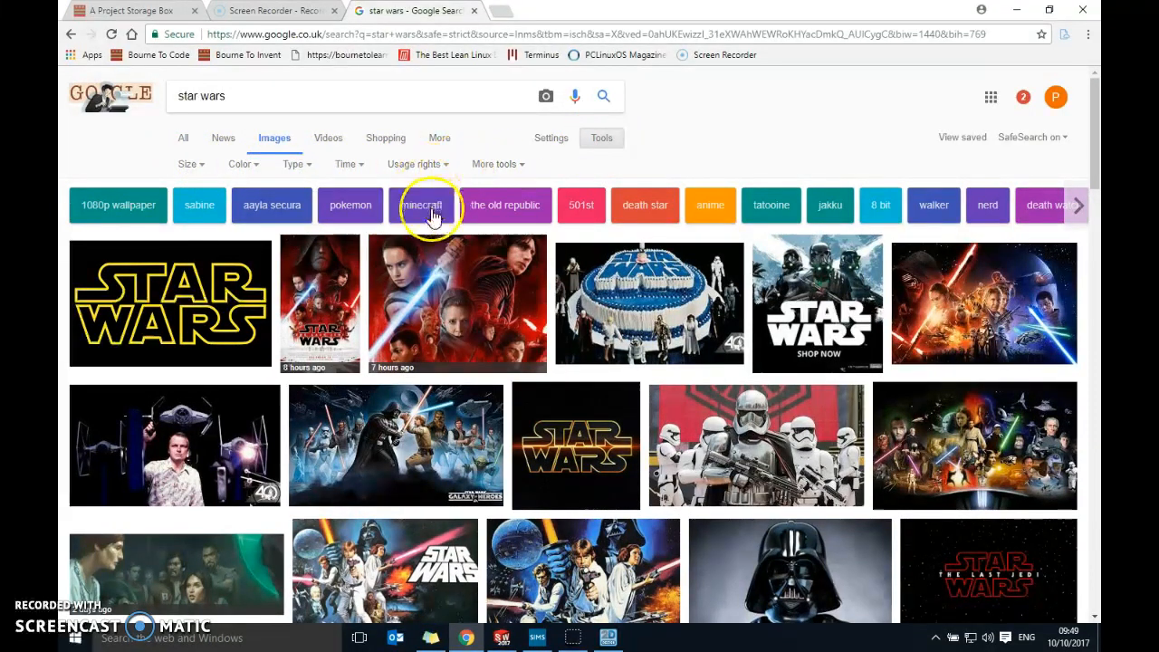
pyautogui.click(301, 165)
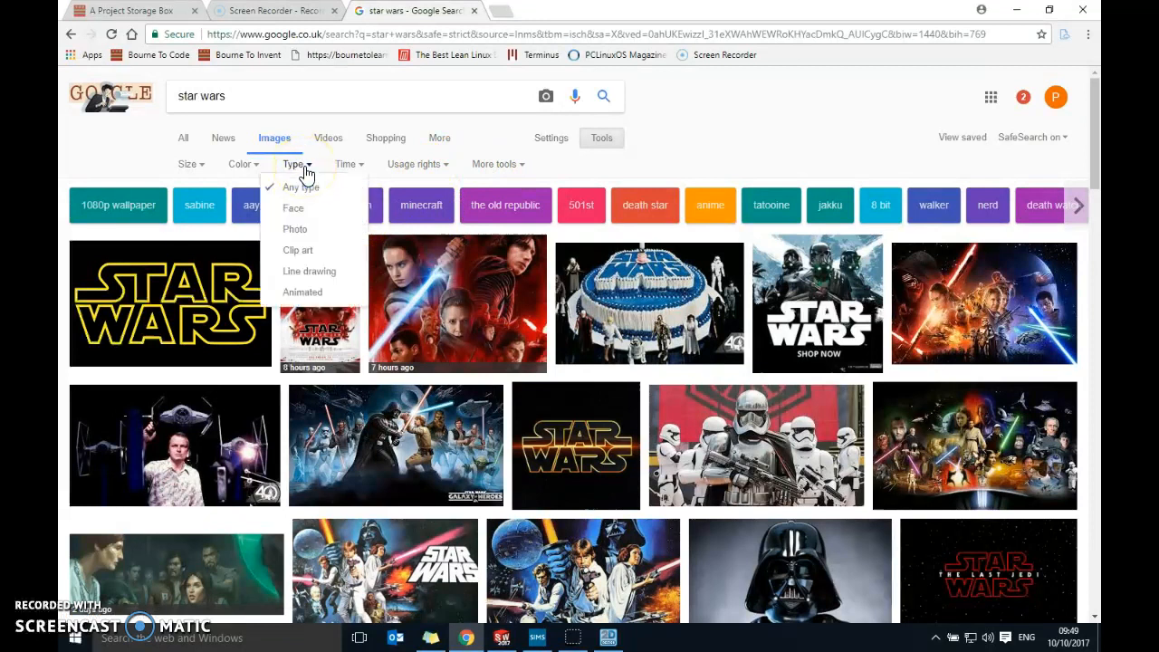
pyautogui.click(299, 250)
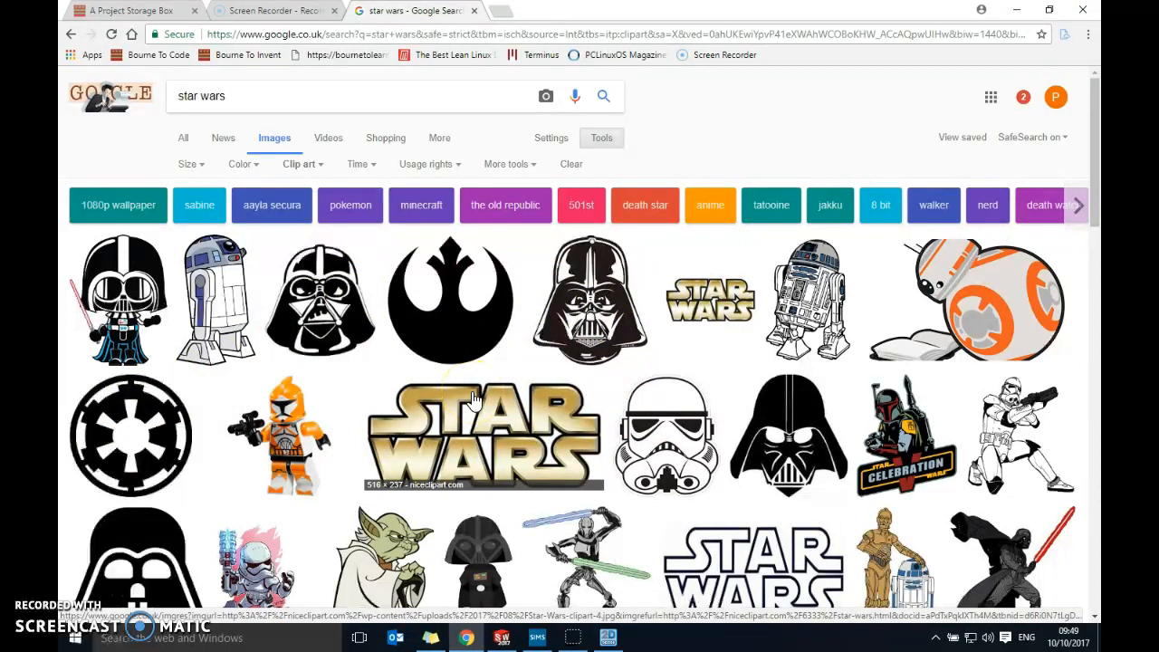
# Open the full image of the black-and-white Darth Vader helmet clip art and save it as DV in Pictures
pyautogui.click(323, 288)
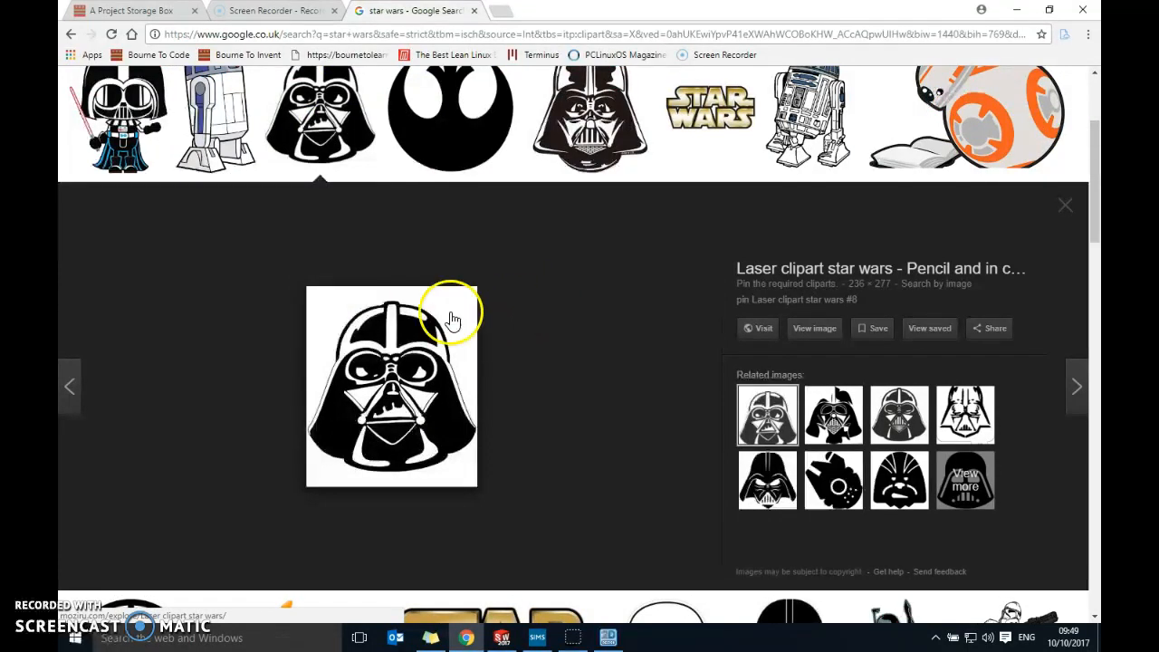
pyautogui.click(815, 329)
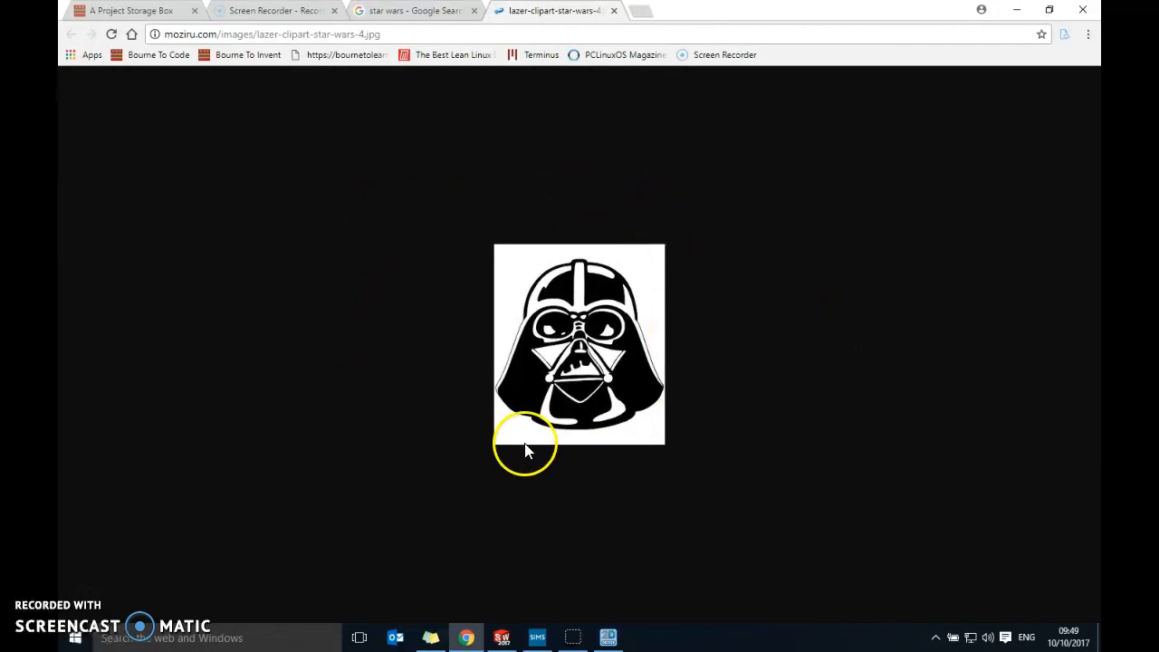
pyautogui.rightClick(535, 281)
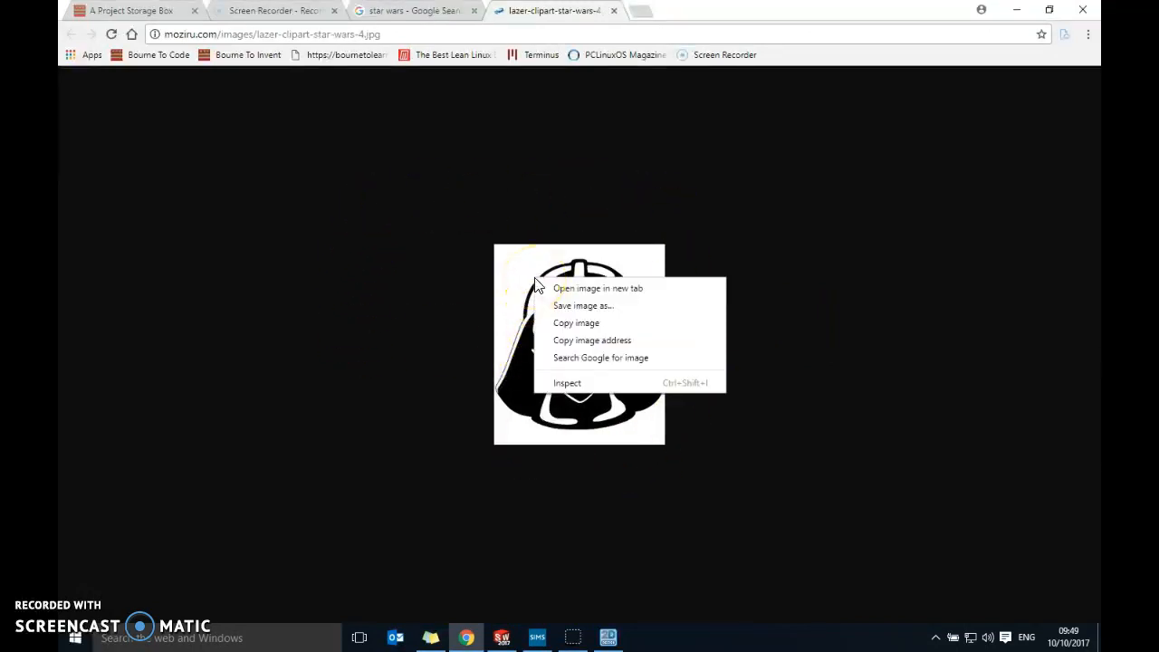
pyautogui.click(582, 307)
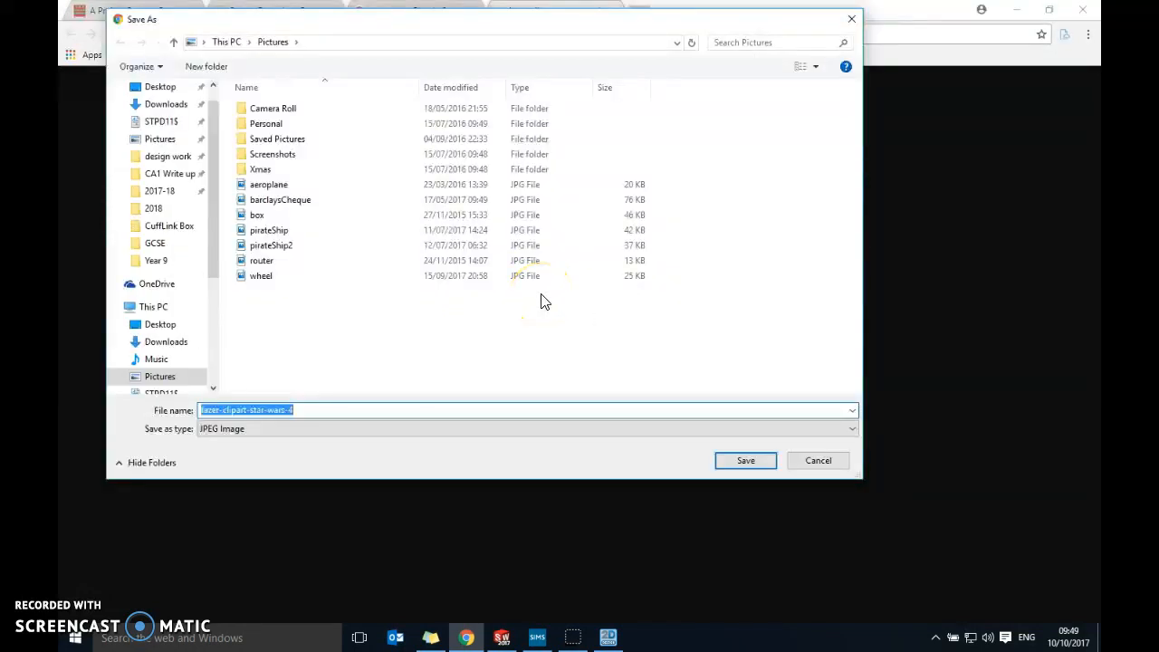
pyautogui.write('DV')
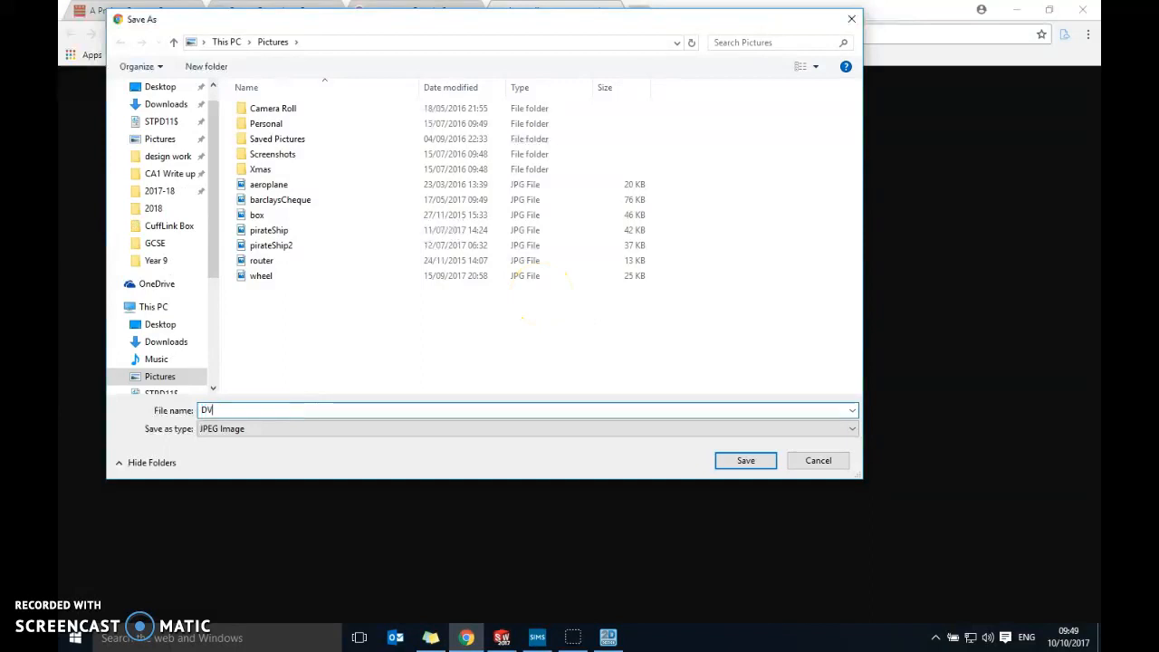
pyautogui.click(746, 461)
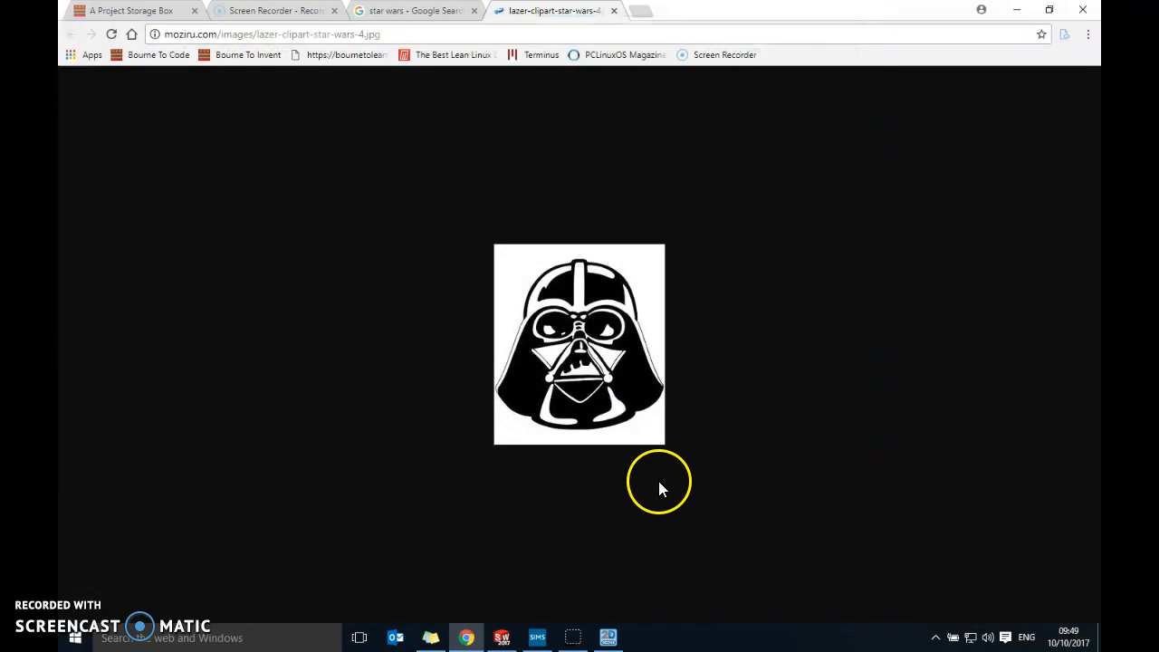
# Switch to 2D Design V2 and import DV.jpg from My Pictures with a width of 150 mm and fixed aspect ratio
pyautogui.click(607, 635)
pyautogui.click(85, 23)
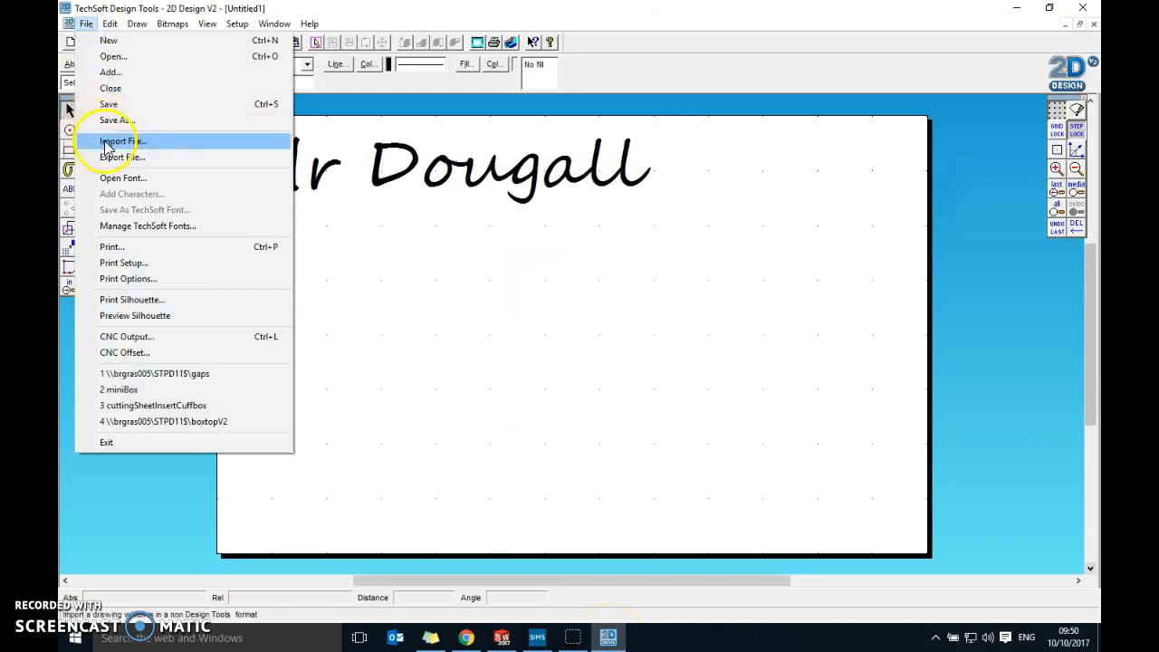
pyautogui.click(150, 142)
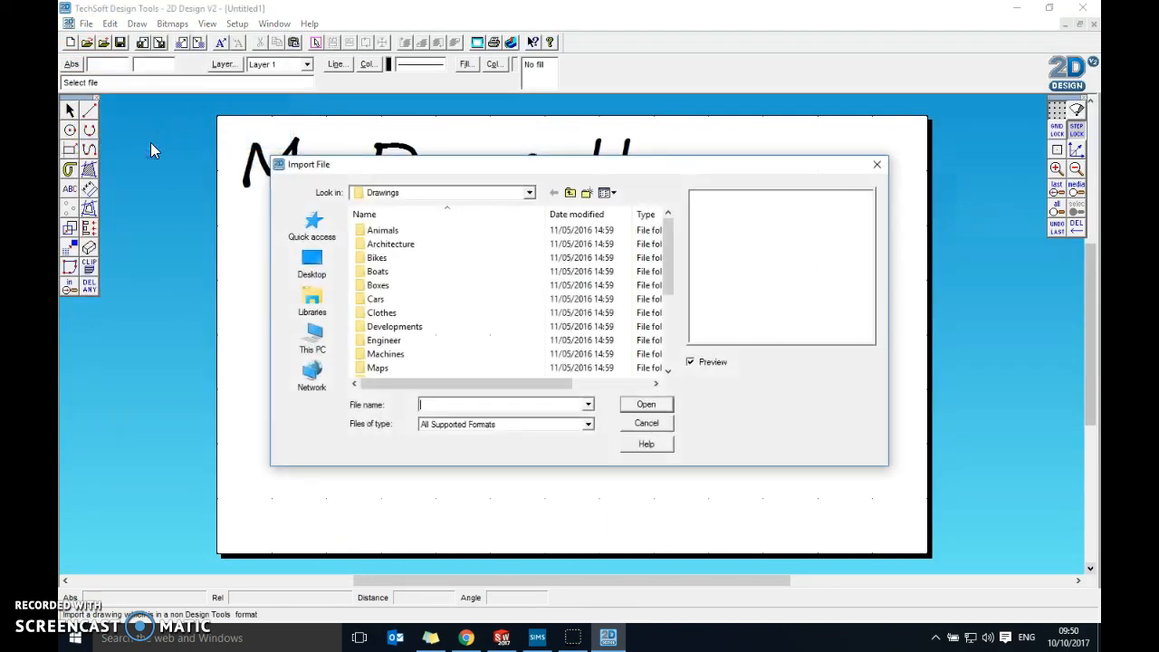
pyautogui.click(589, 407)
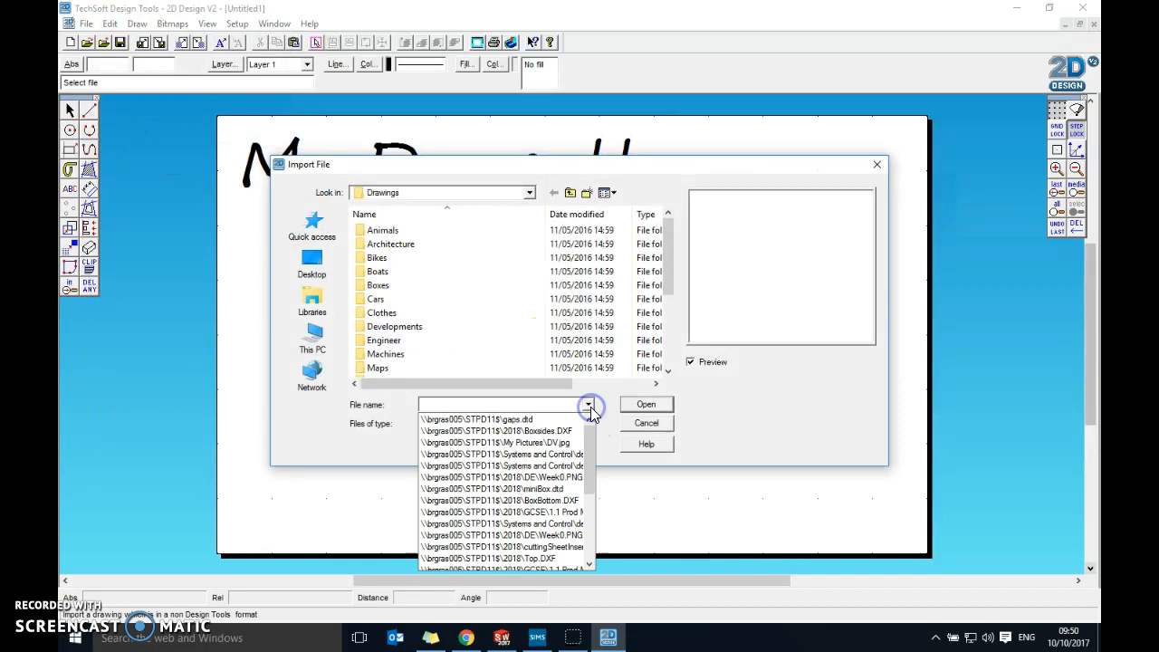
pyautogui.click(546, 444)
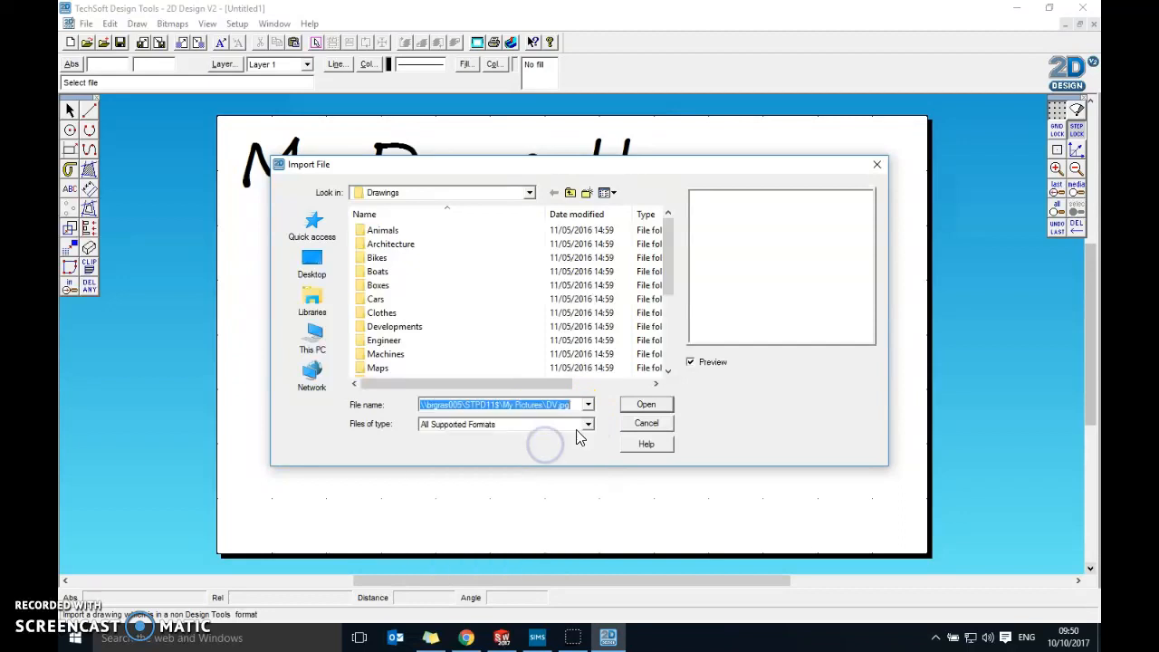
pyautogui.click(638, 405)
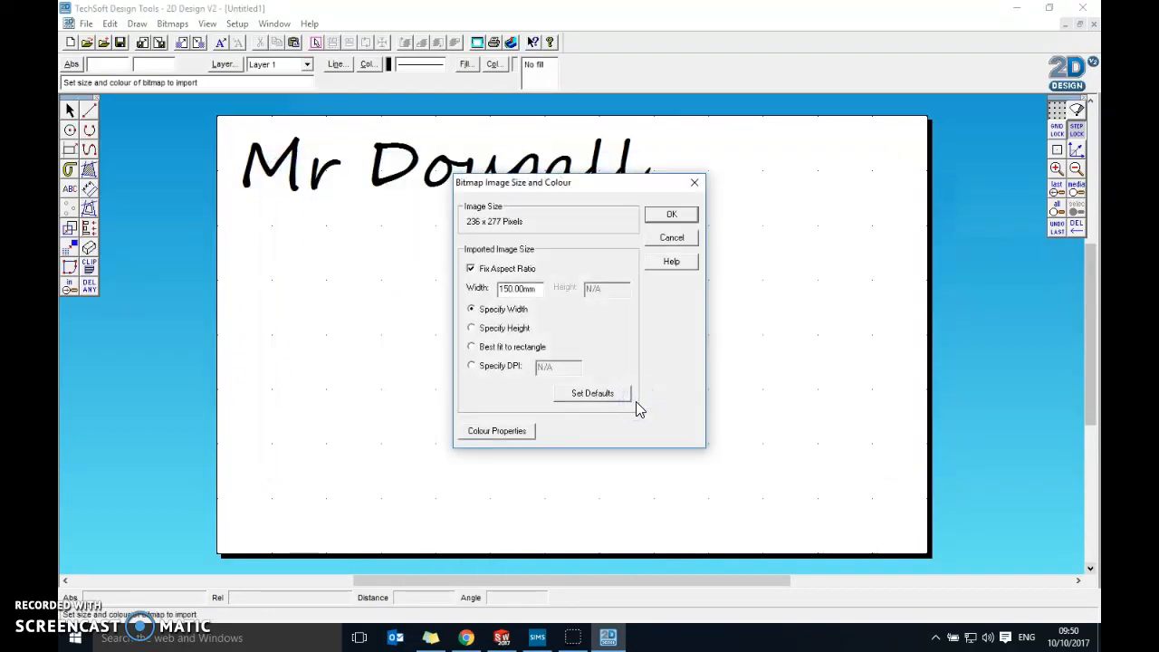
pyautogui.click(654, 217)
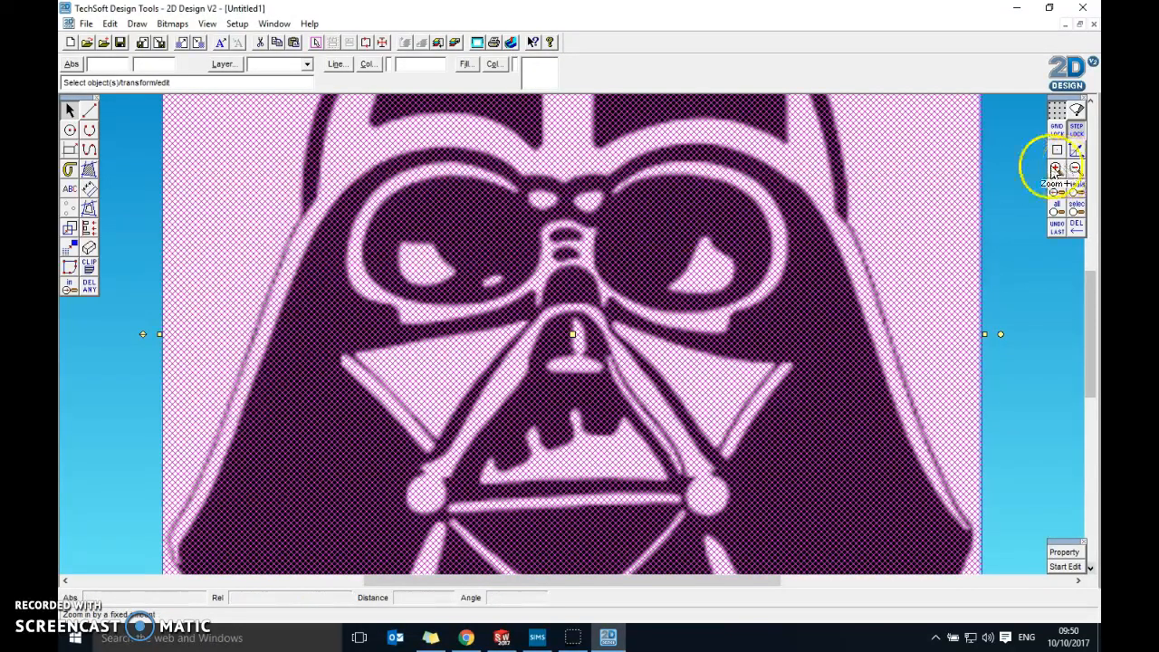
# Shrink the Darth Vader image proportionally to nearly the sheet's height and move it onto the sheet's lower-right area
pyautogui.click(1074, 172)
pyautogui.click(1075, 172)
pyautogui.click(1075, 172)
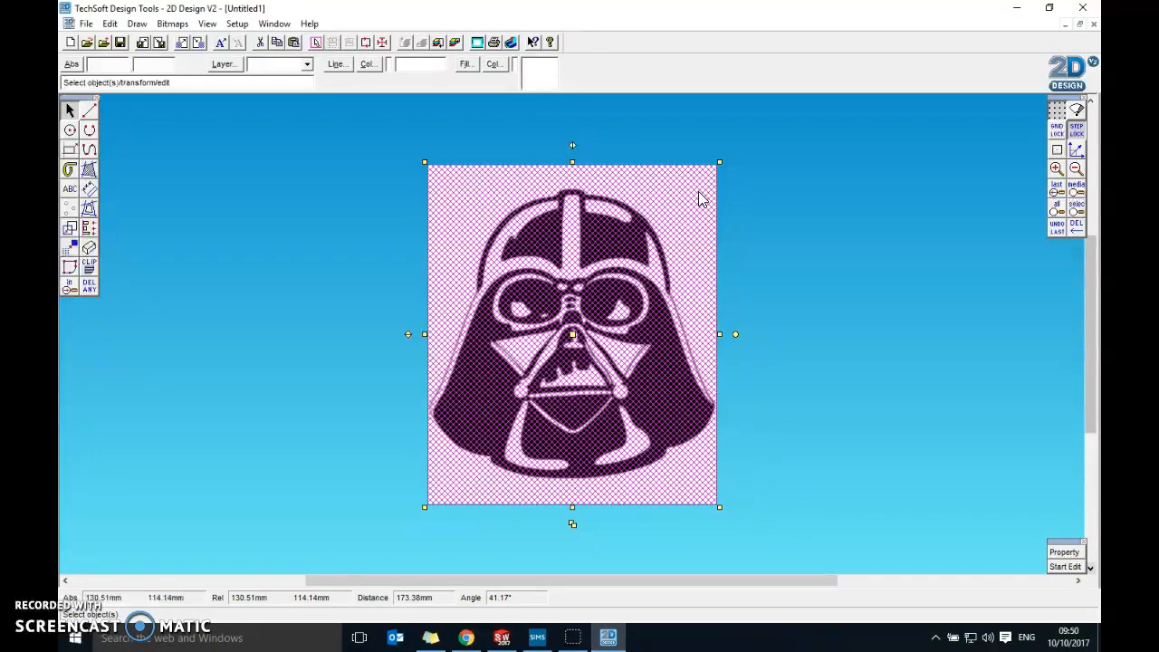
pyautogui.click(718, 163)
pyautogui.moveTo(718, 162); pyautogui.dragTo(550, 378)
pyautogui.click(484, 439)
pyautogui.moveTo(485, 439); pyautogui.dragTo(636, 344)
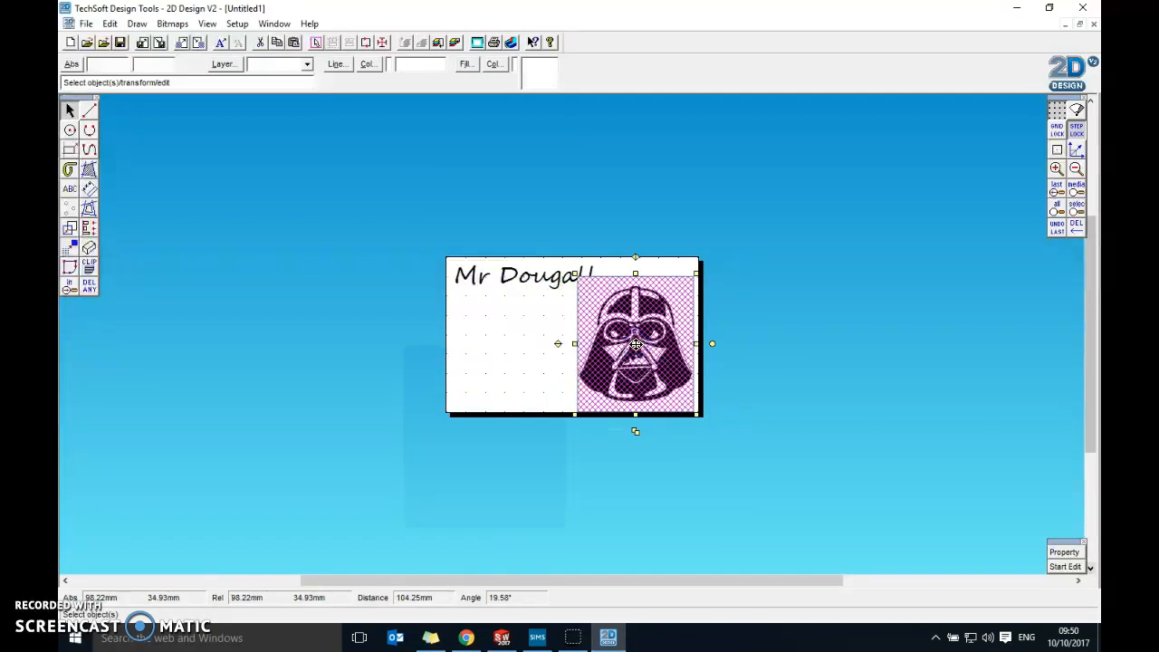
# Reduce the Darth Vader image proportionally to about half the sheet's height and place it below and right of the name
pyautogui.click(696, 271)
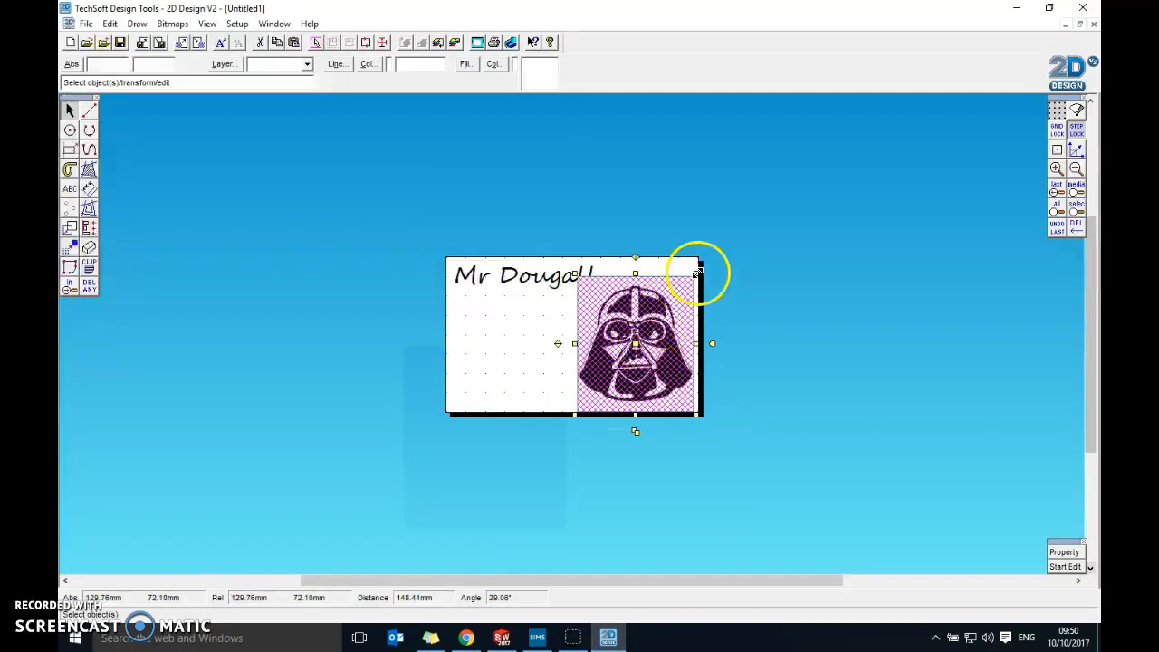
pyautogui.click(673, 319)
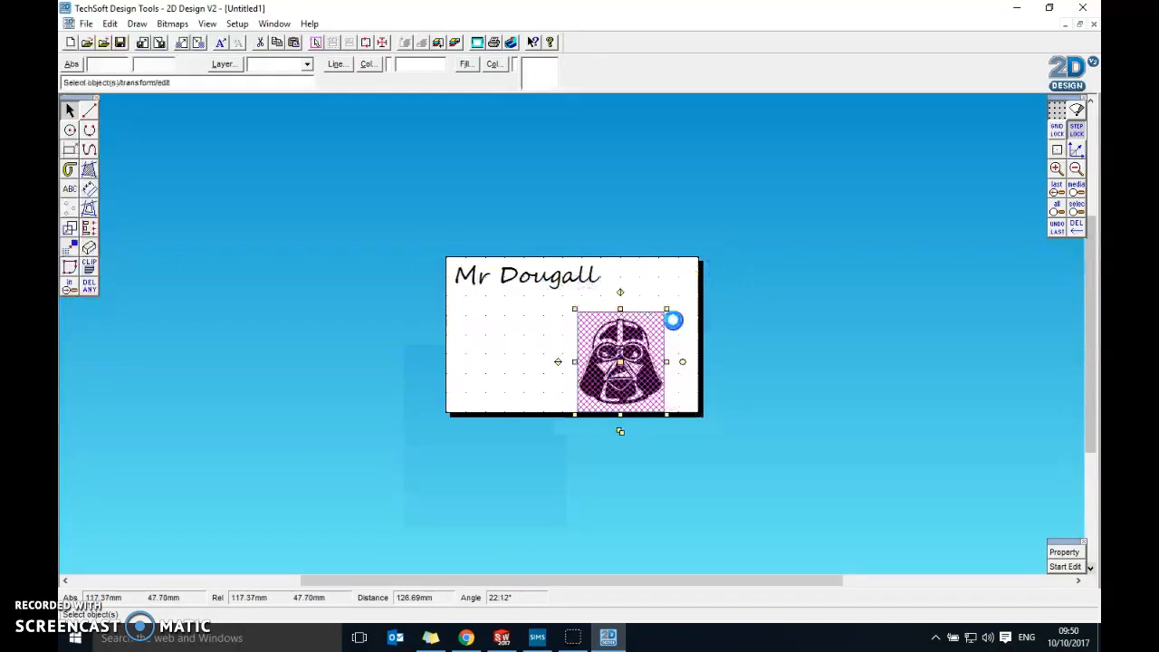
pyautogui.click(666, 308)
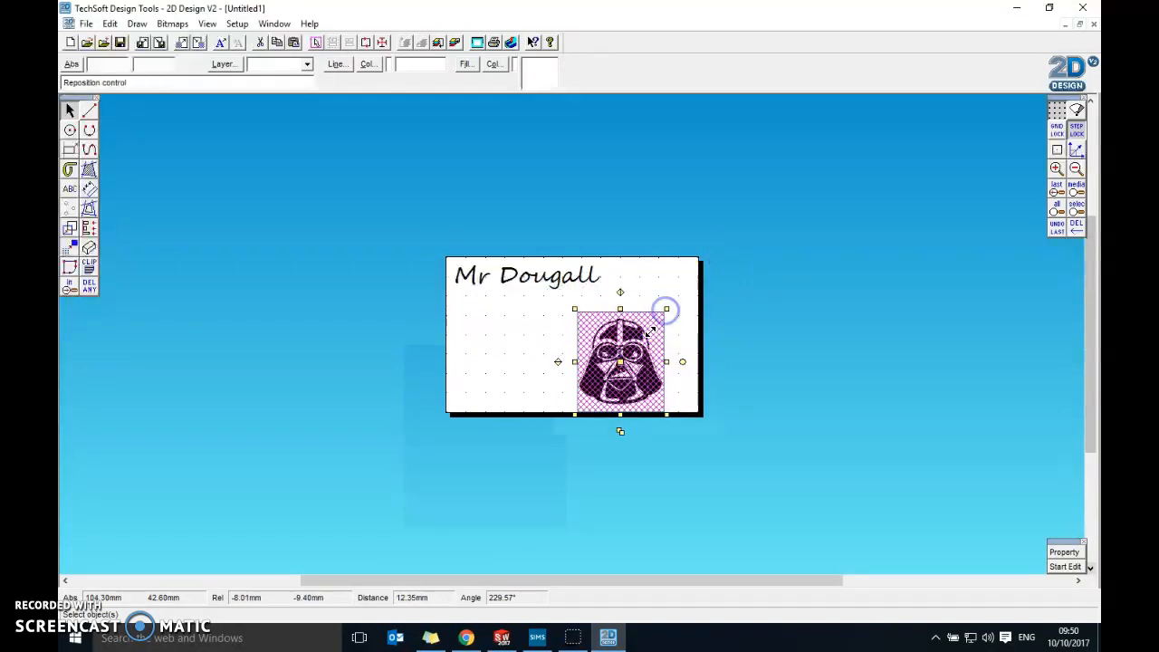
pyautogui.click(646, 336)
pyautogui.click(781, 339)
pyautogui.click(602, 376)
pyautogui.click(610, 373)
pyautogui.click(639, 329)
pyautogui.click(751, 341)
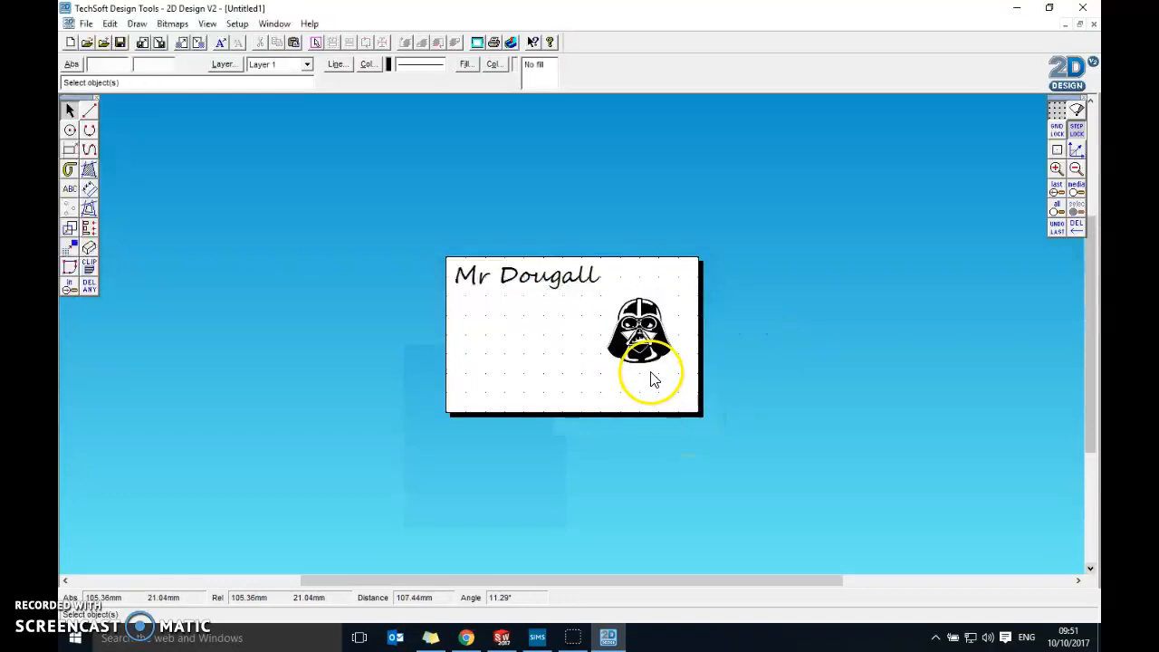
pyautogui.click(641, 344)
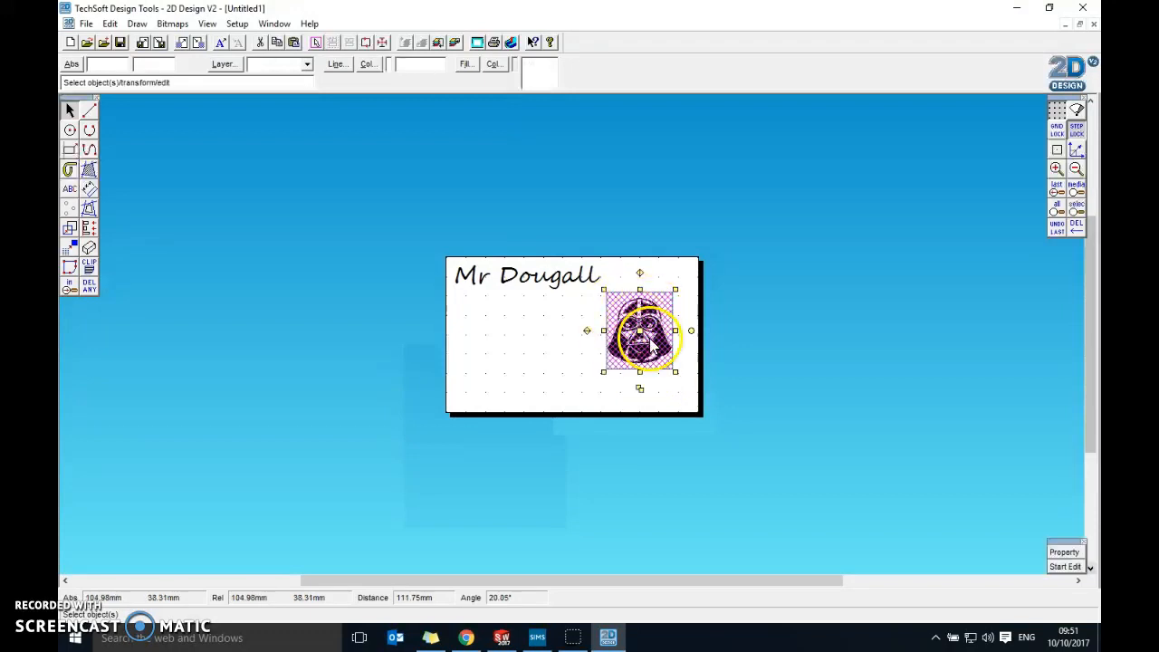
pyautogui.moveTo(640, 326); pyautogui.dragTo(652, 358)
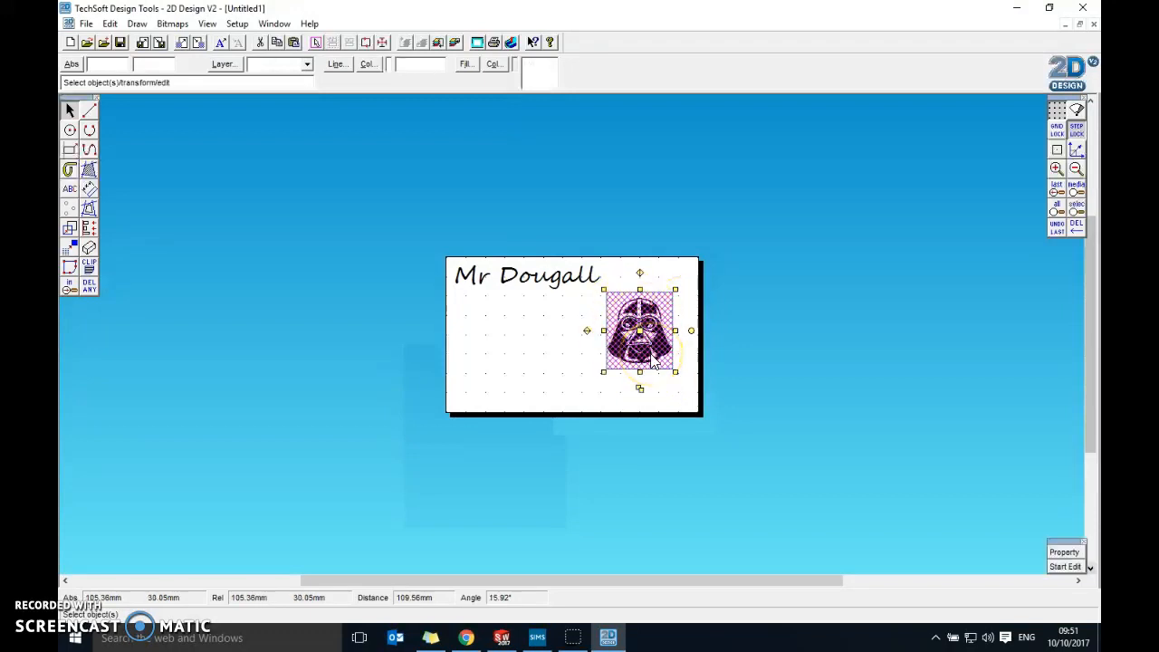
pyautogui.click(743, 323)
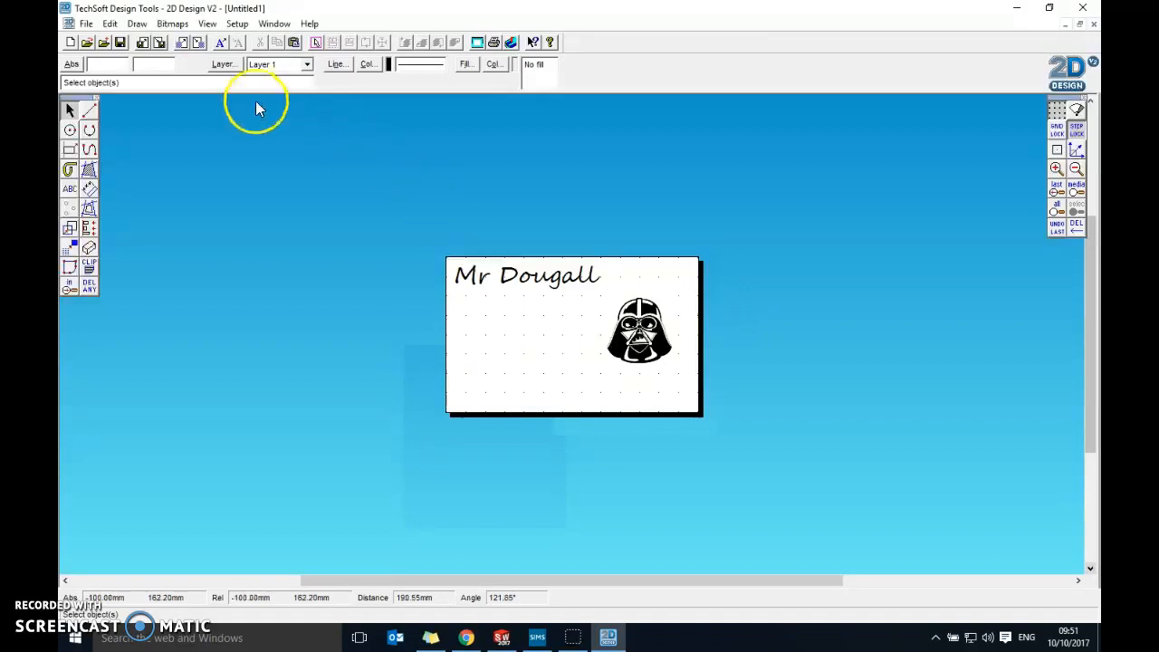
# Vectorise the Darth Vader bitmap in monochrome with the luminance set to 210
pyautogui.click(178, 24)
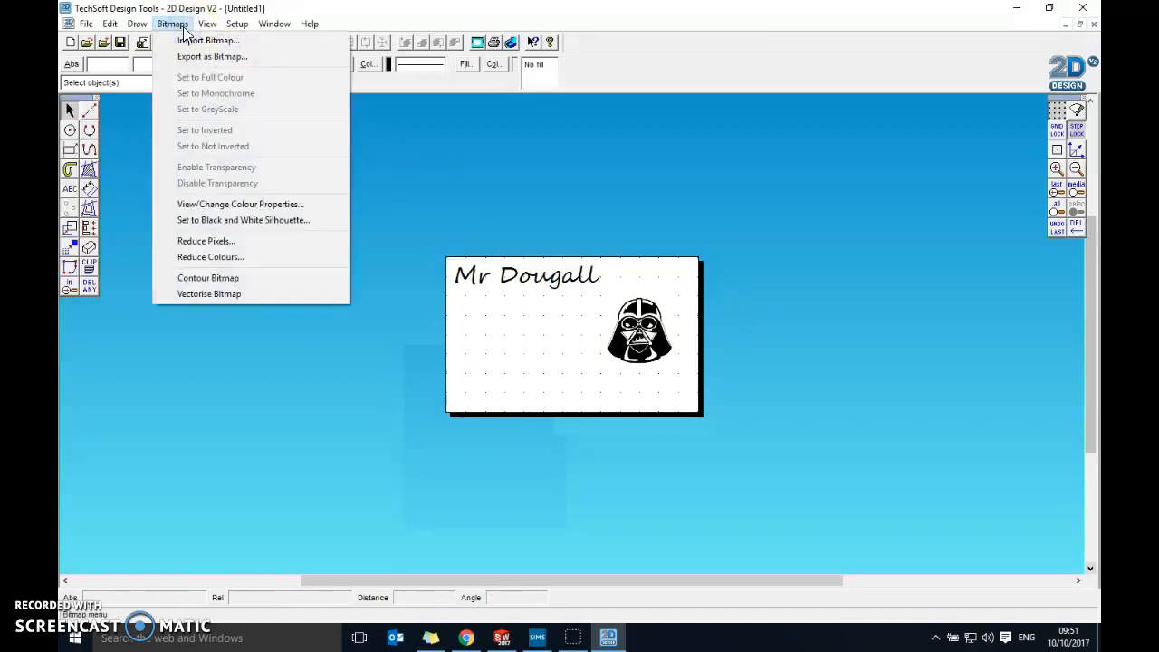
pyautogui.click(205, 293)
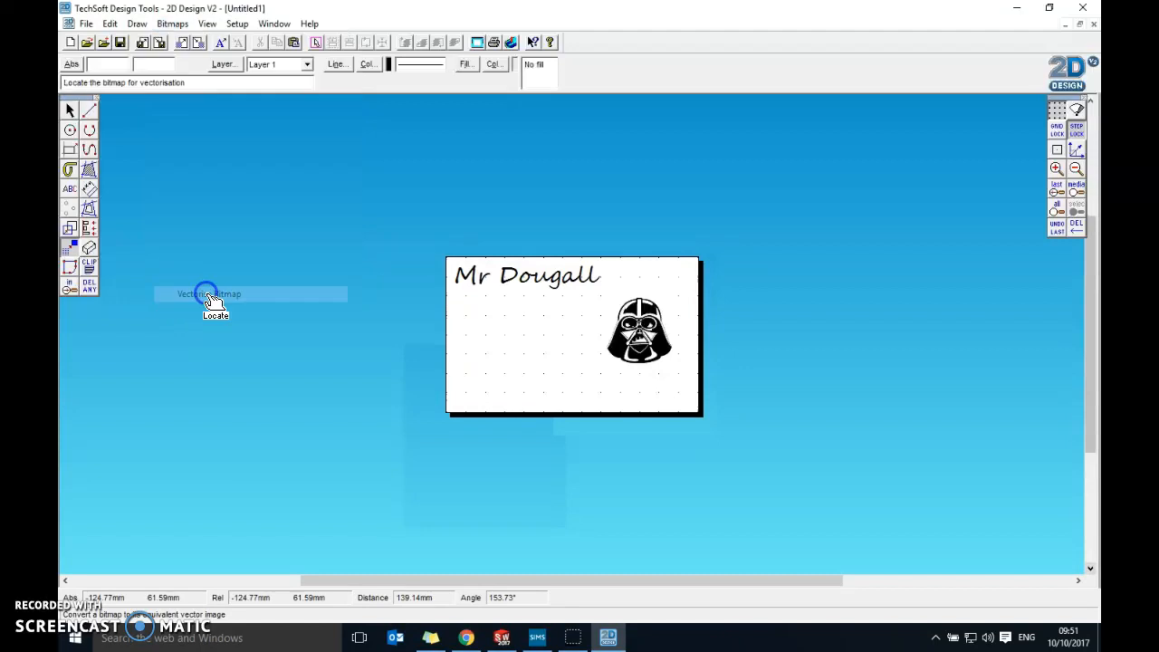
pyautogui.click(641, 329)
pyautogui.click(472, 443)
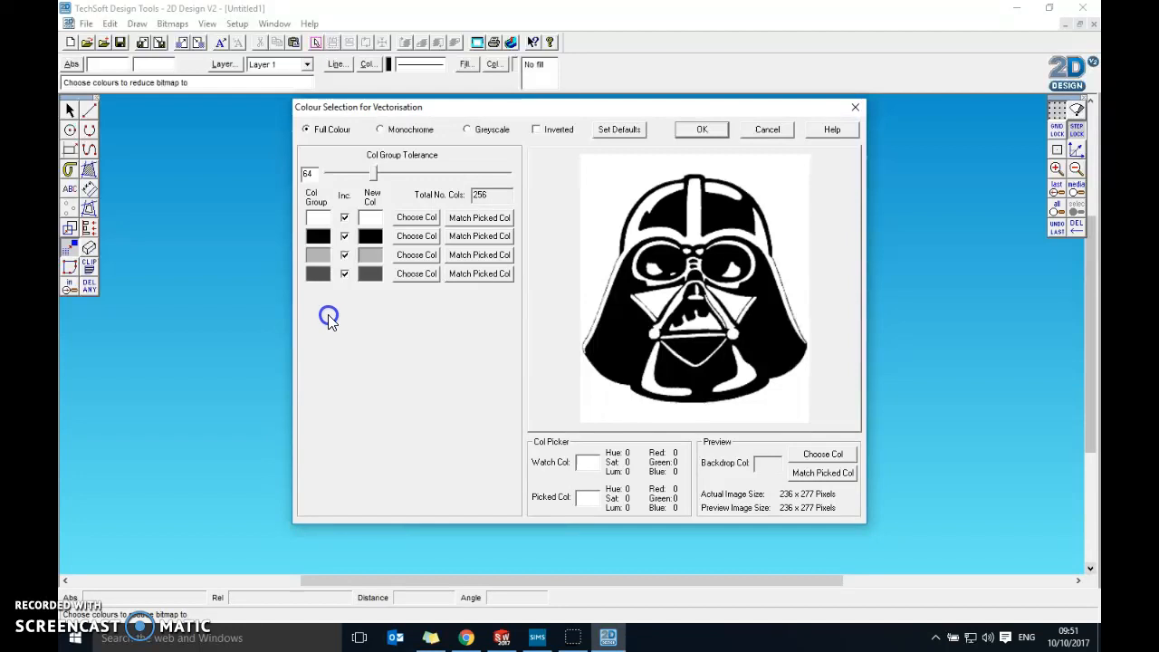
pyautogui.click(380, 130)
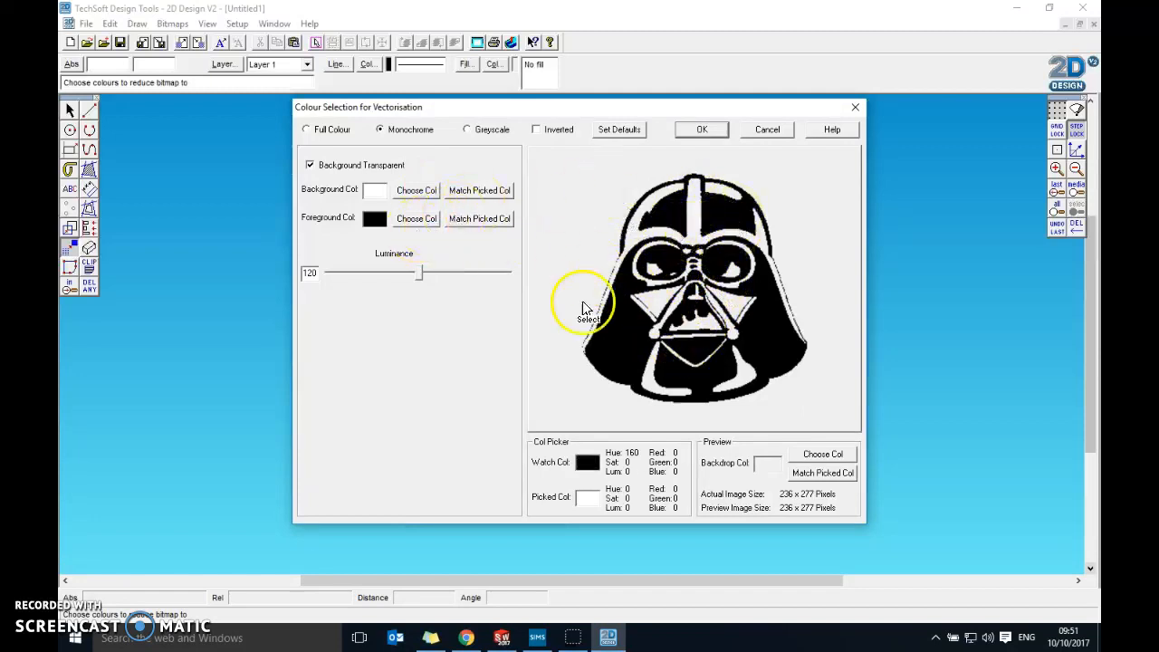
pyautogui.click(421, 273)
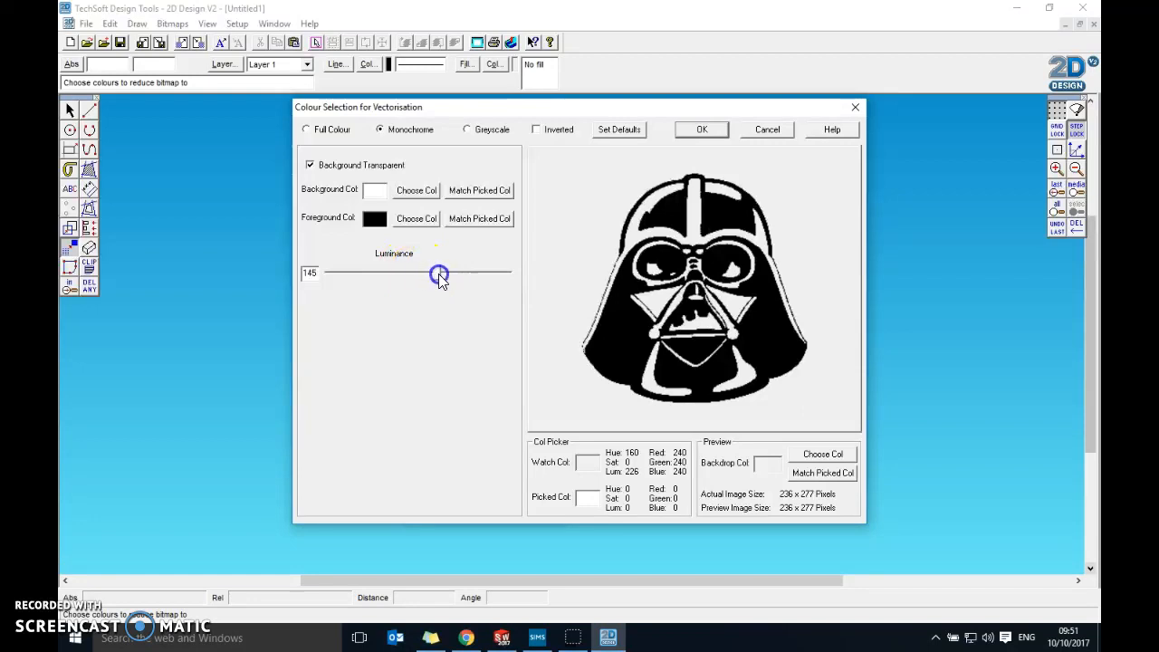
pyautogui.moveTo(444, 276); pyautogui.dragTo(454, 273)
pyautogui.click(592, 270)
pyautogui.moveTo(452, 273); pyautogui.dragTo(483, 277)
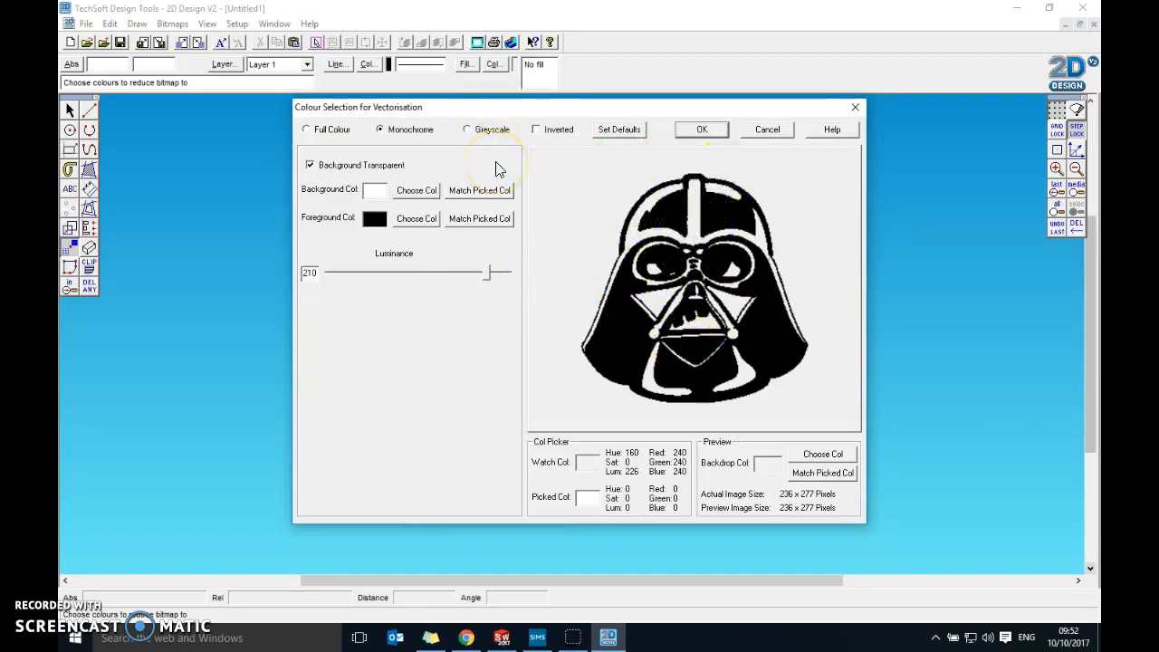
pyautogui.click(697, 129)
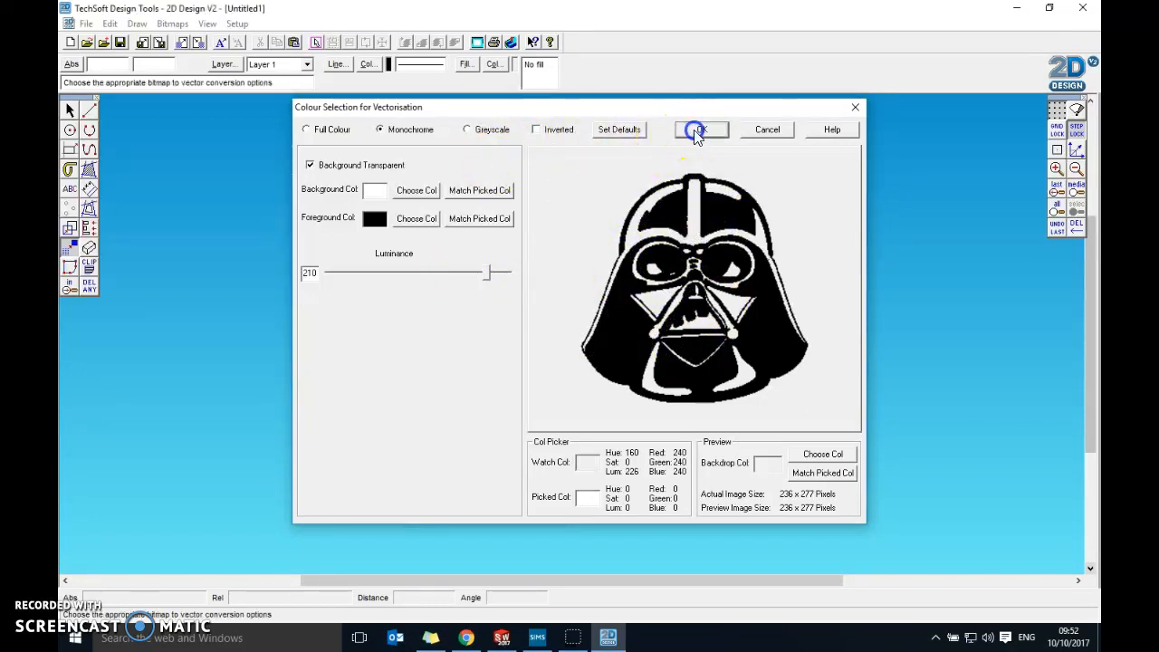
pyautogui.click(504, 457)
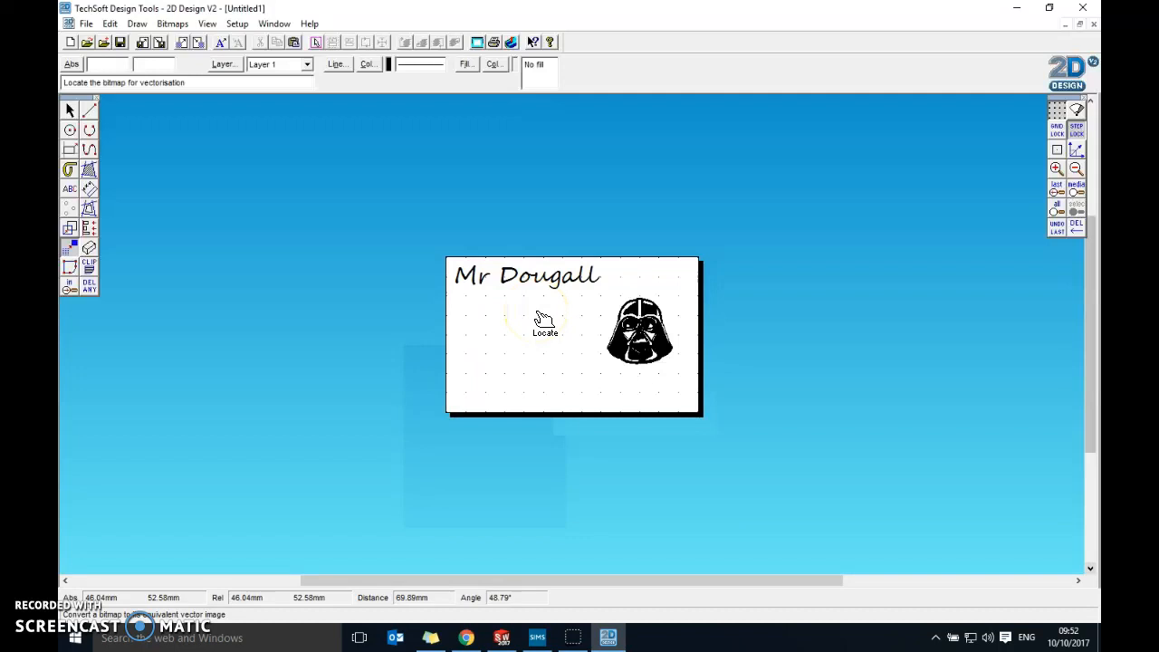
pyautogui.click(648, 333)
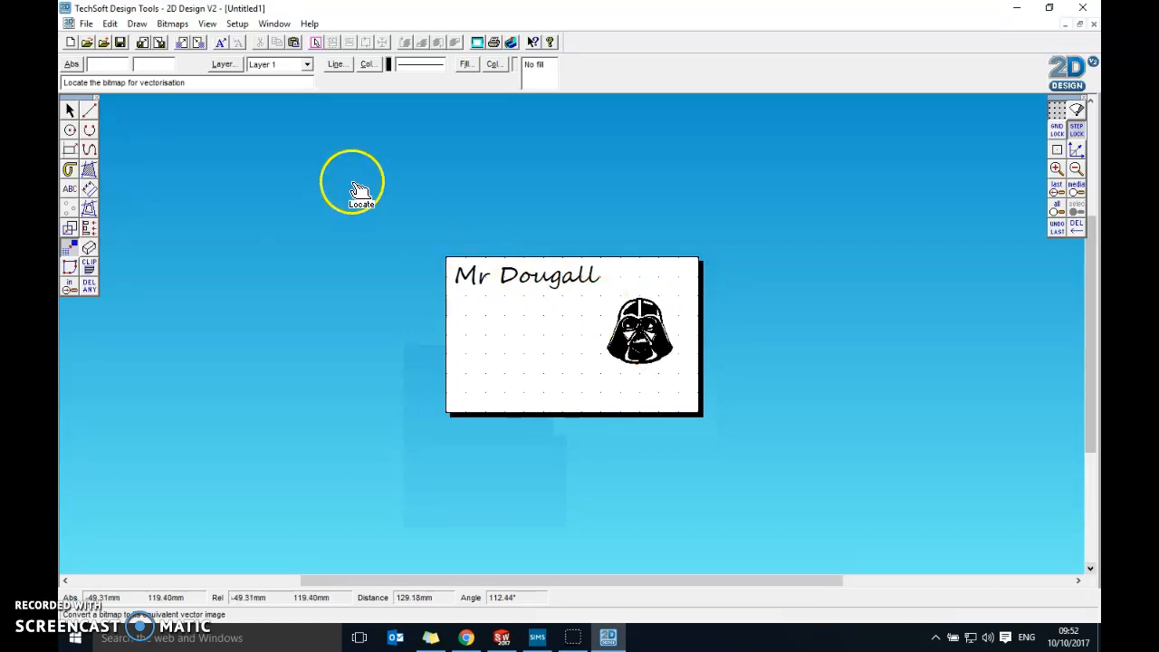
pyautogui.click(72, 111)
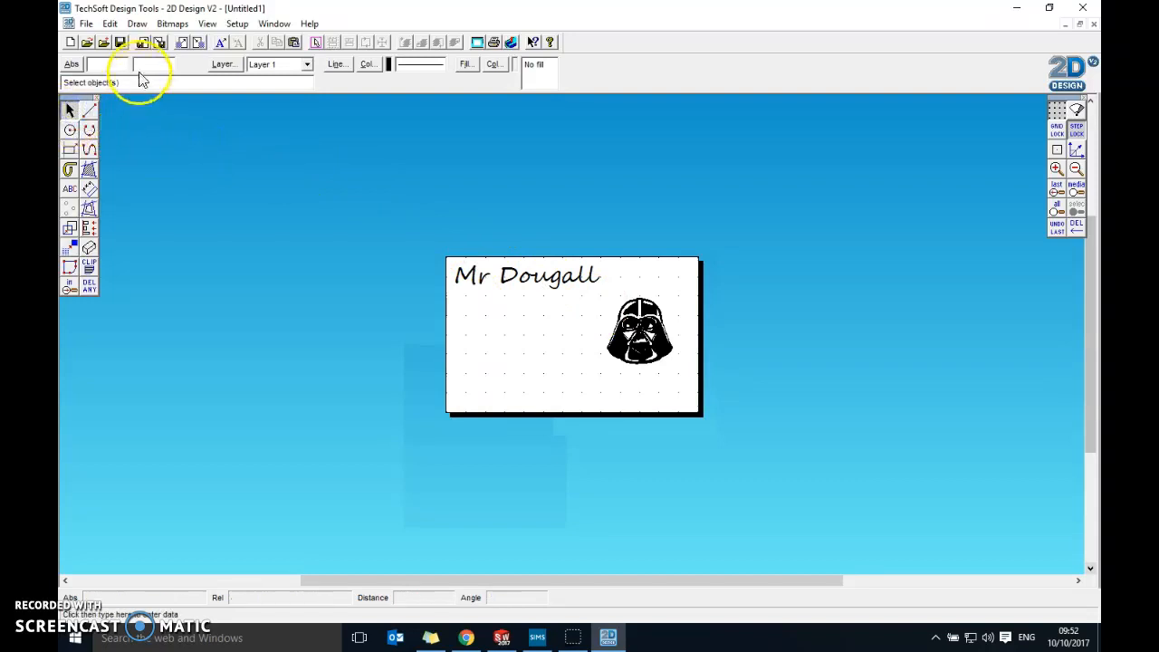
# Save the drawing as "DV top" in the STPD11$ folder as a Design Tools Draw file
pyautogui.click(120, 43)
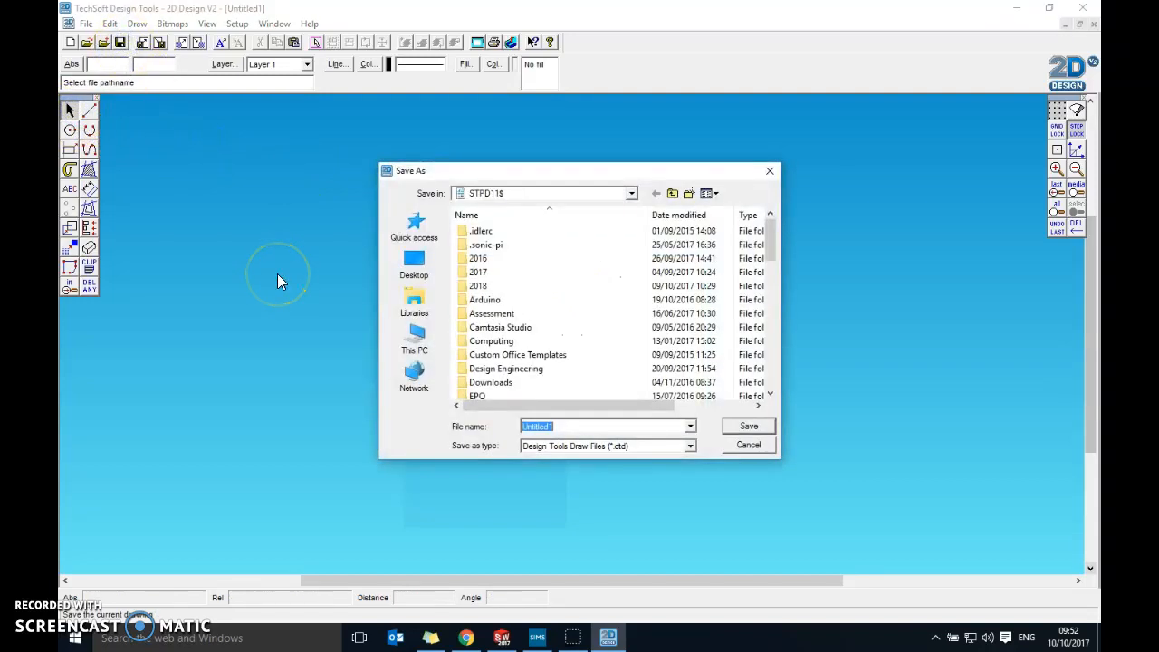
pyautogui.write('DVtop')
pyautogui.press('Return')
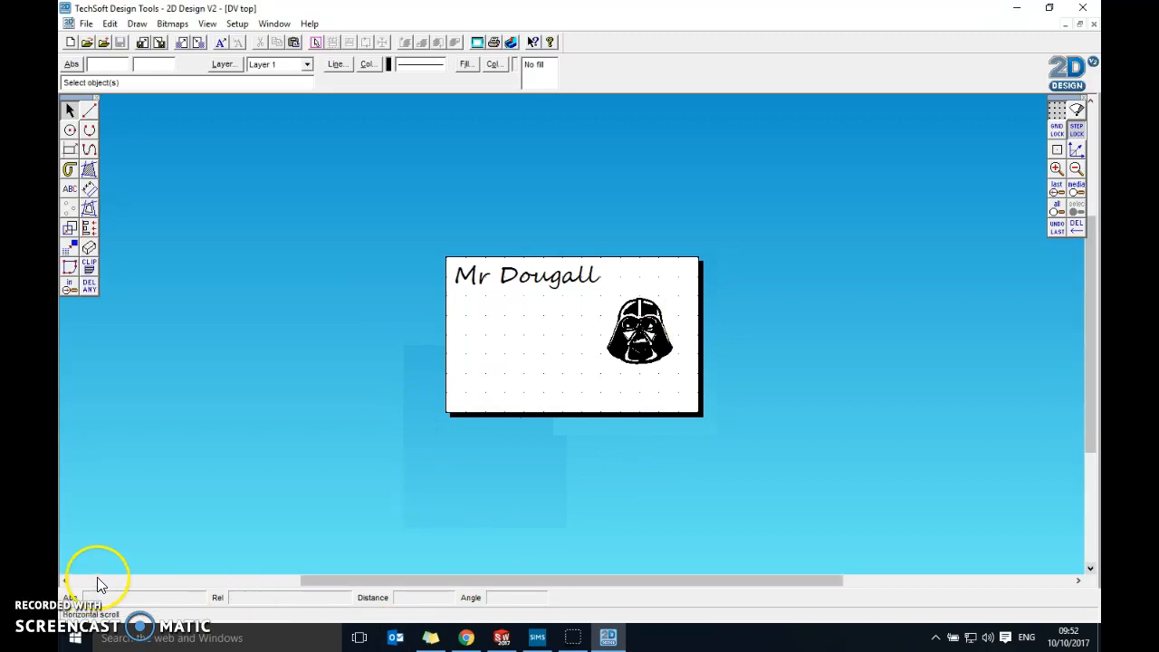
# Open Outlook 2016 and start a new email message
pyautogui.click(76, 638)
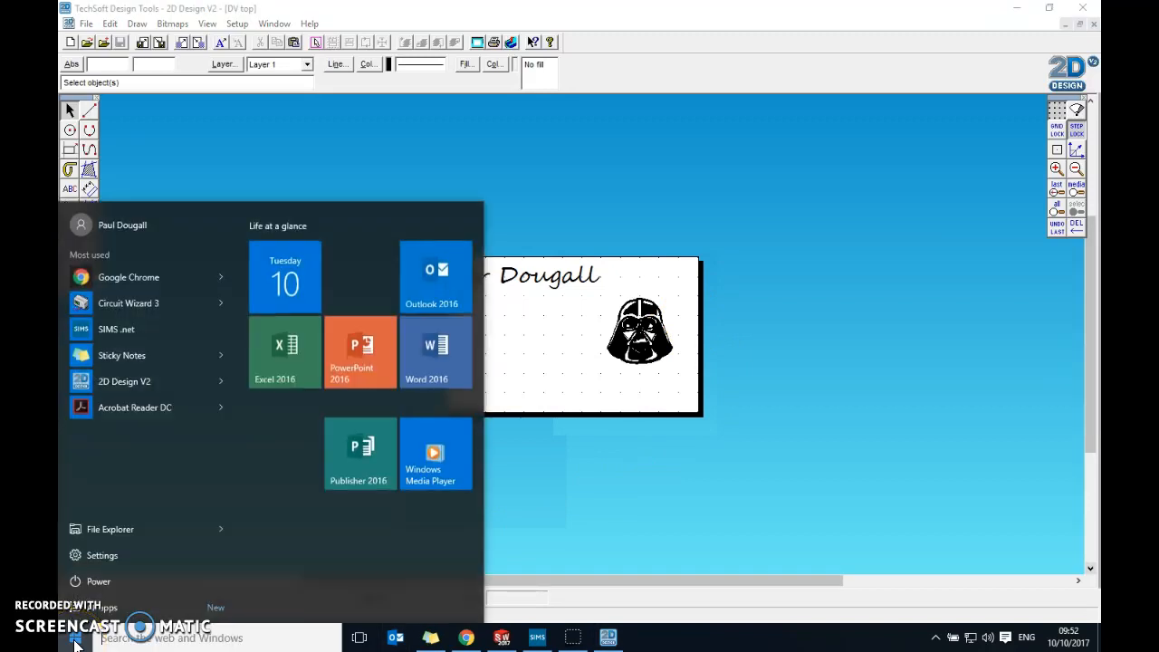
pyautogui.write('outlook')
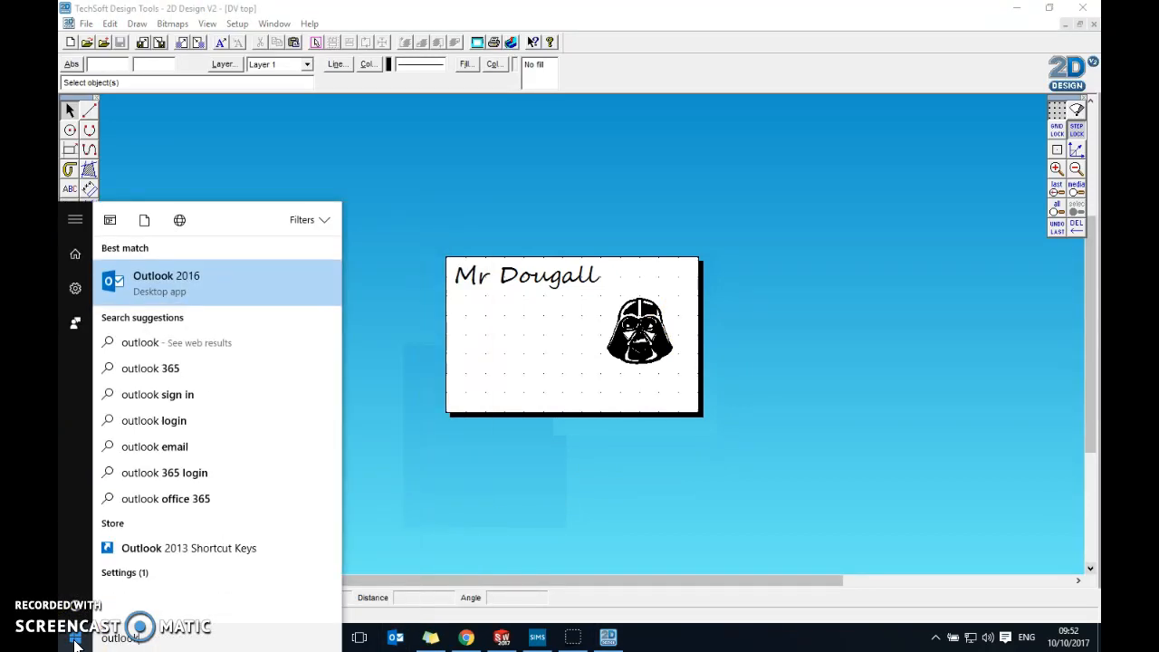
pyautogui.click(181, 286)
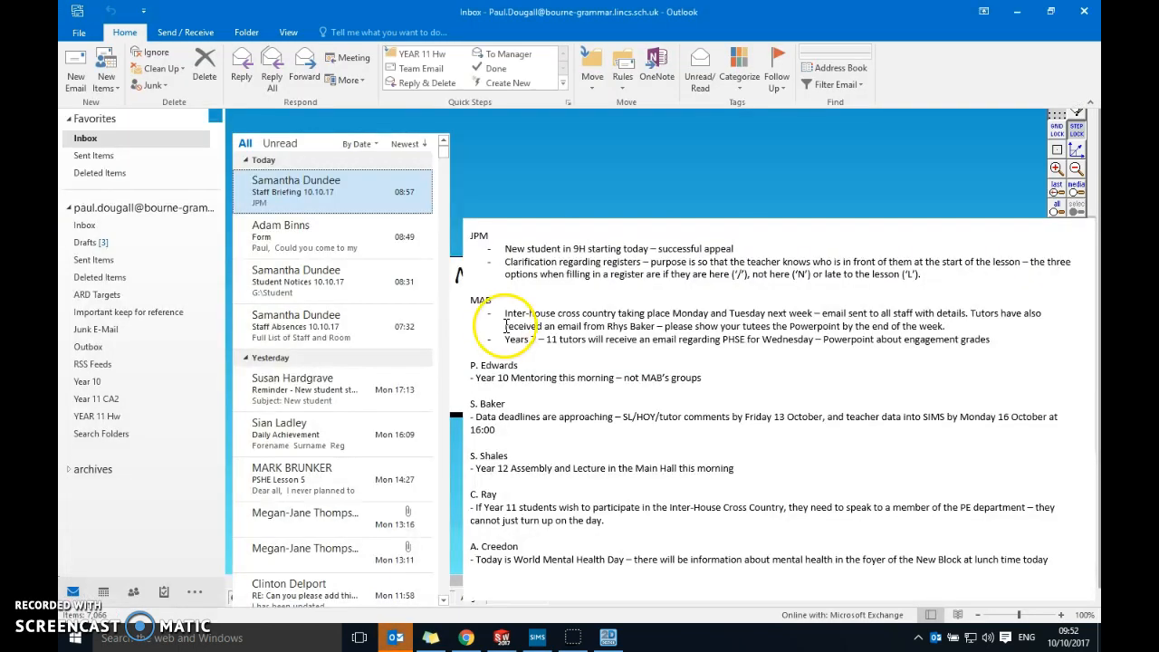
pyautogui.click(76, 72)
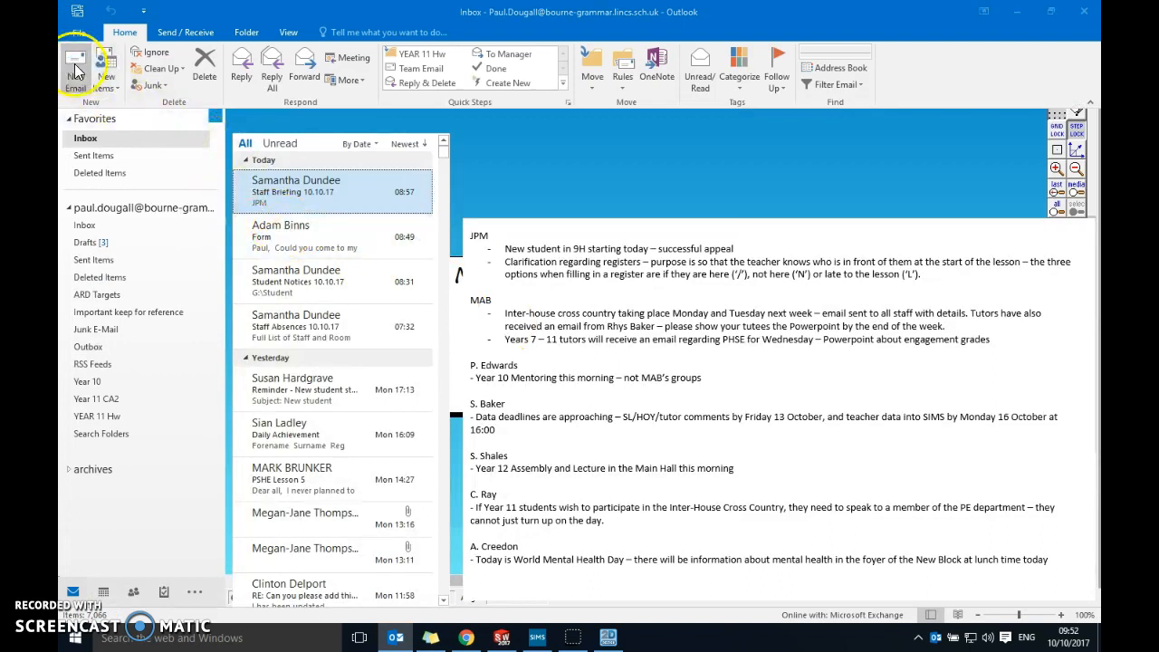
pyautogui.moveTo(580, 88); pyautogui.dragTo(419, 104)
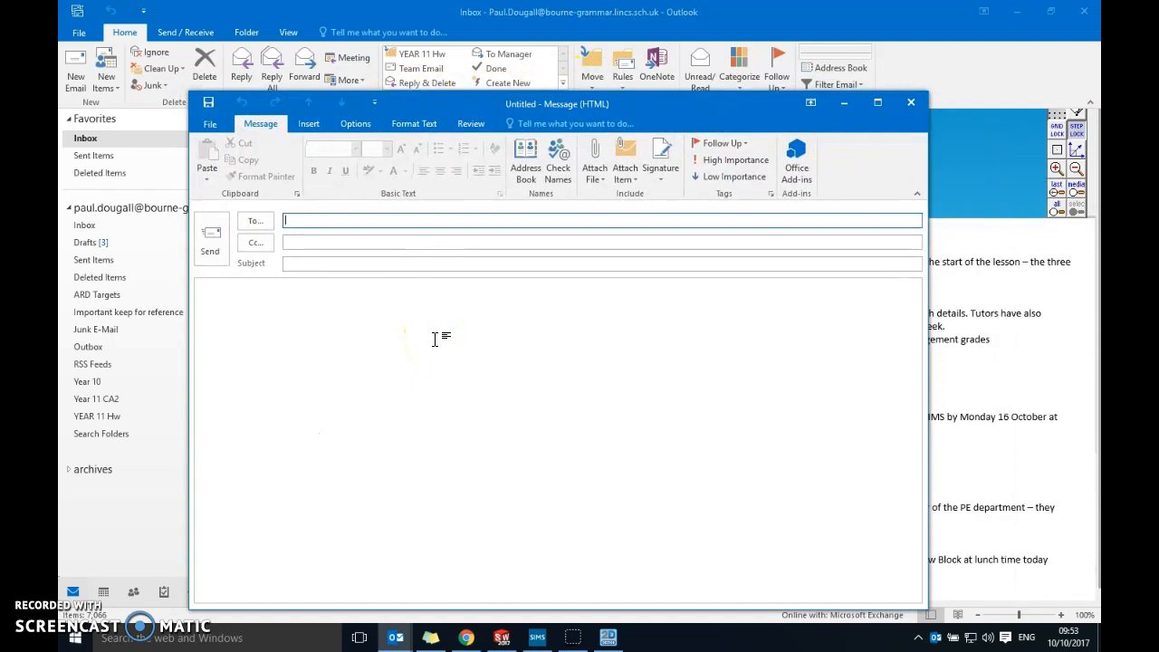
# Address the email to the LaserCutter mailbox and attach the recent file DV top.dtd
pyautogui.write('laser')
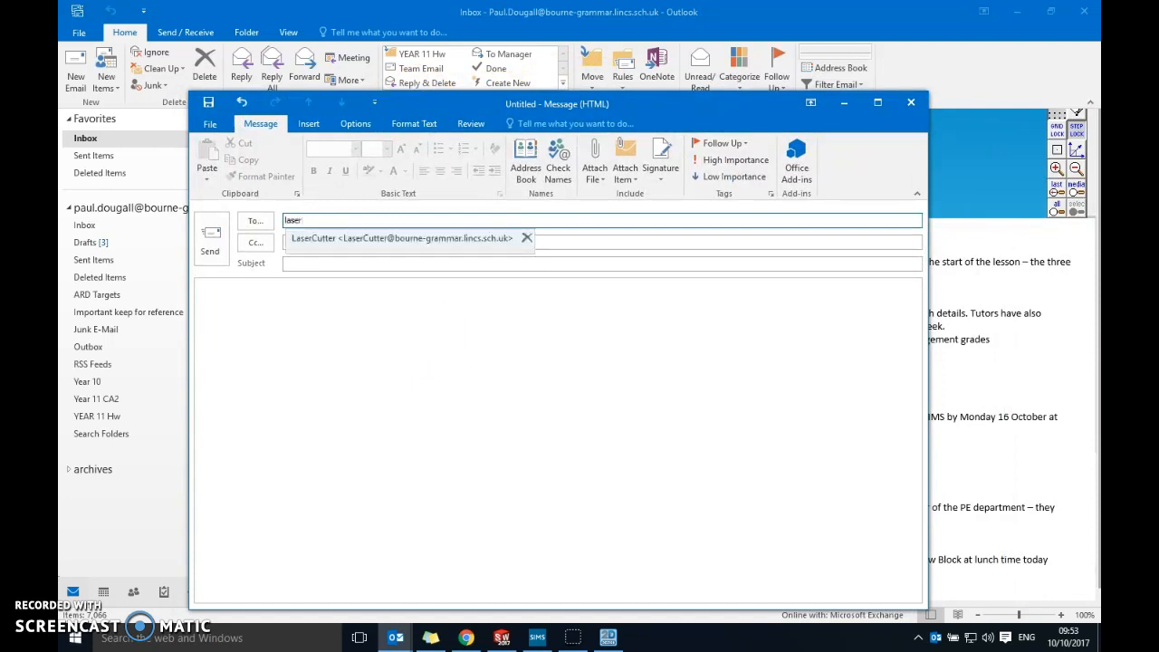
pyautogui.write('cutter')
pyautogui.press('Return')
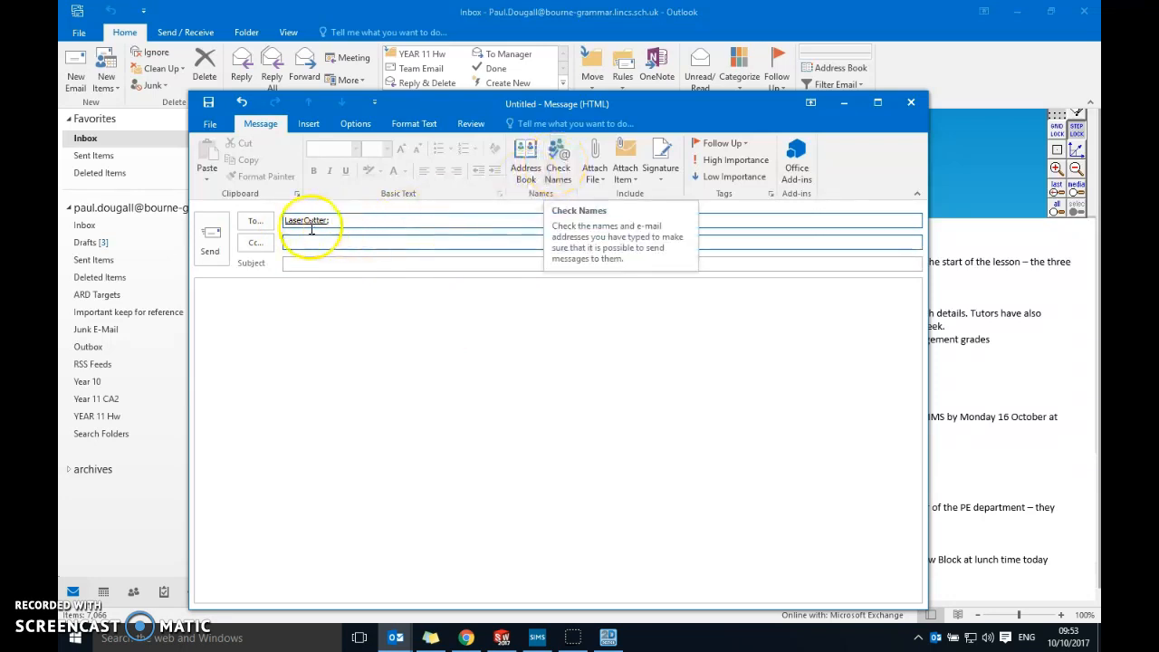
pyautogui.click(557, 167)
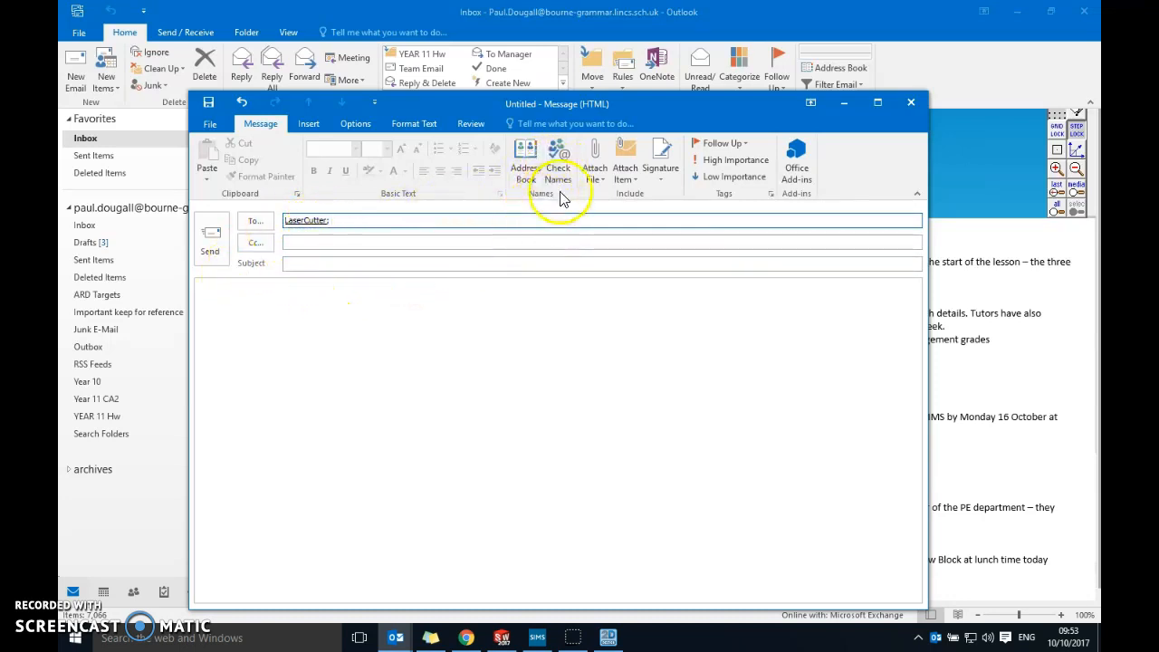
pyautogui.click(597, 179)
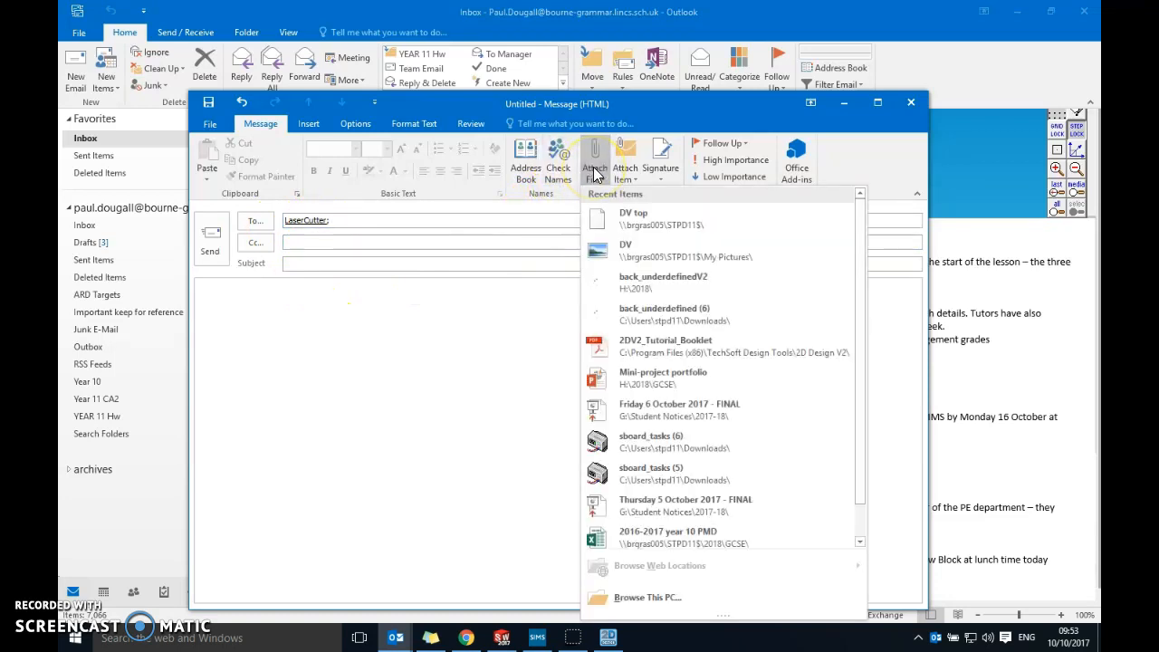
pyautogui.click(637, 222)
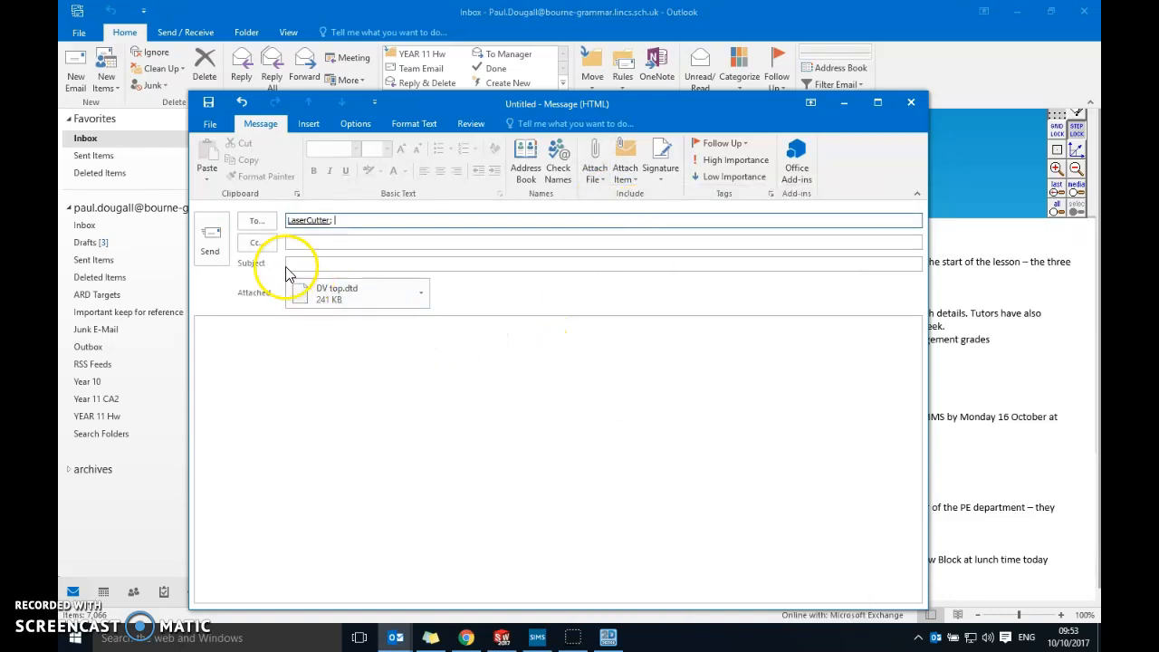